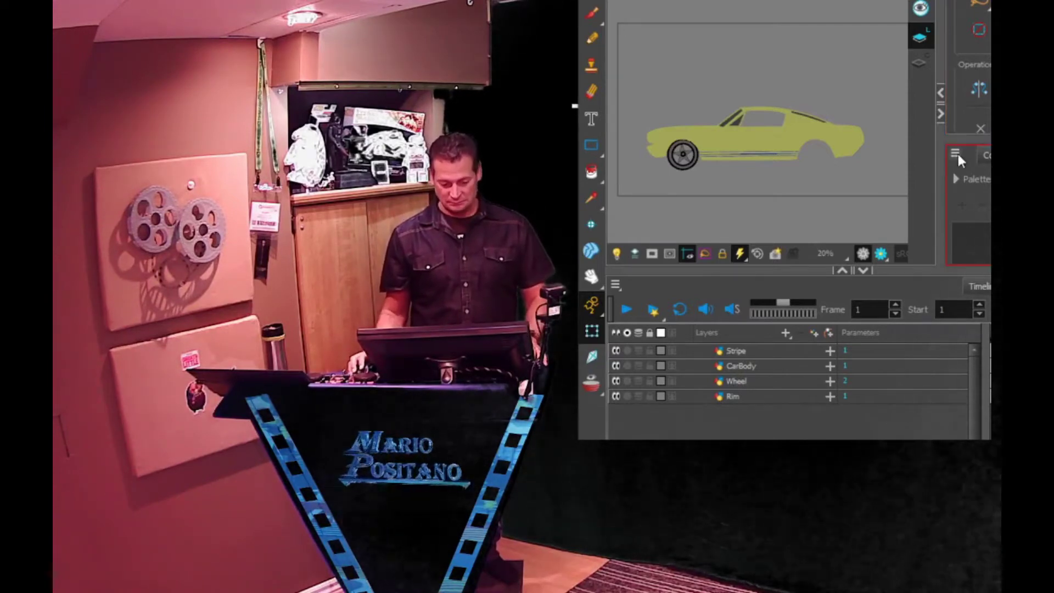
# Turn Animate mode off for the Mustang scene, then make the Select tool active.
pyautogui.hotkey('alt', 'Tab')
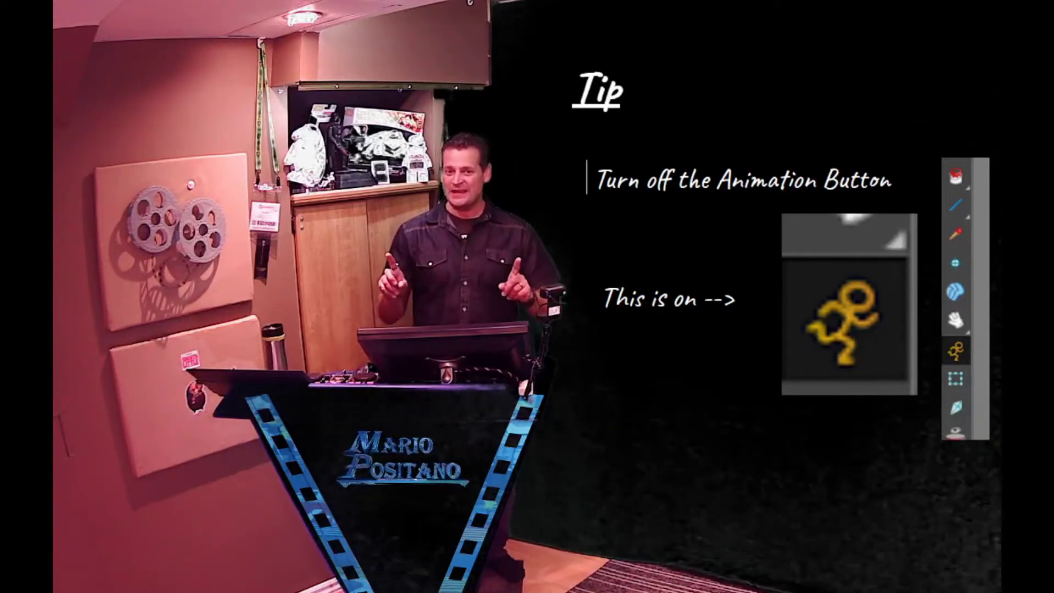
pyautogui.hotkey('alt', 'Tab')
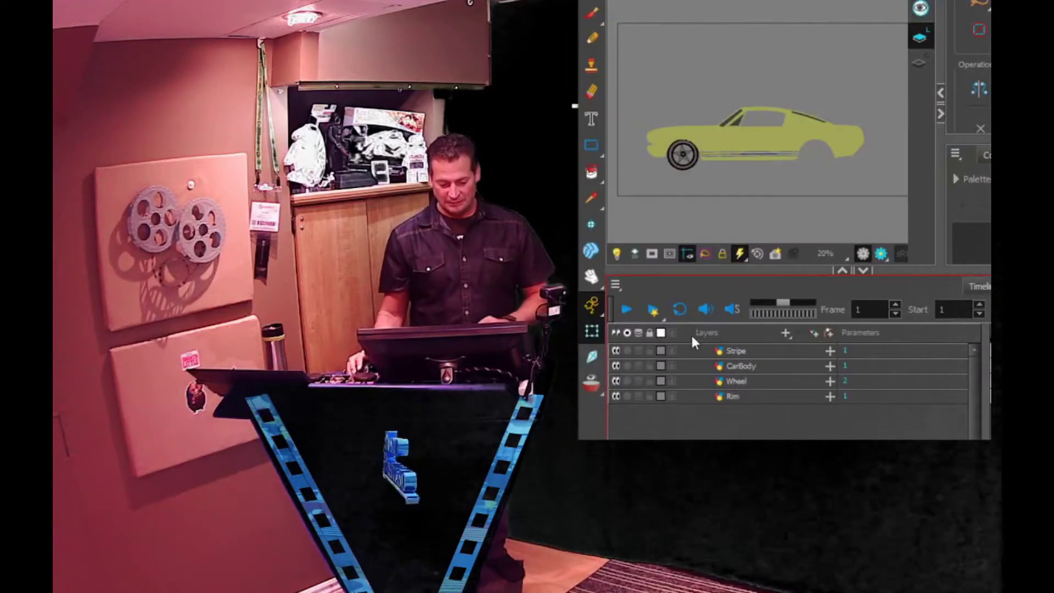
pyautogui.click(591, 305)
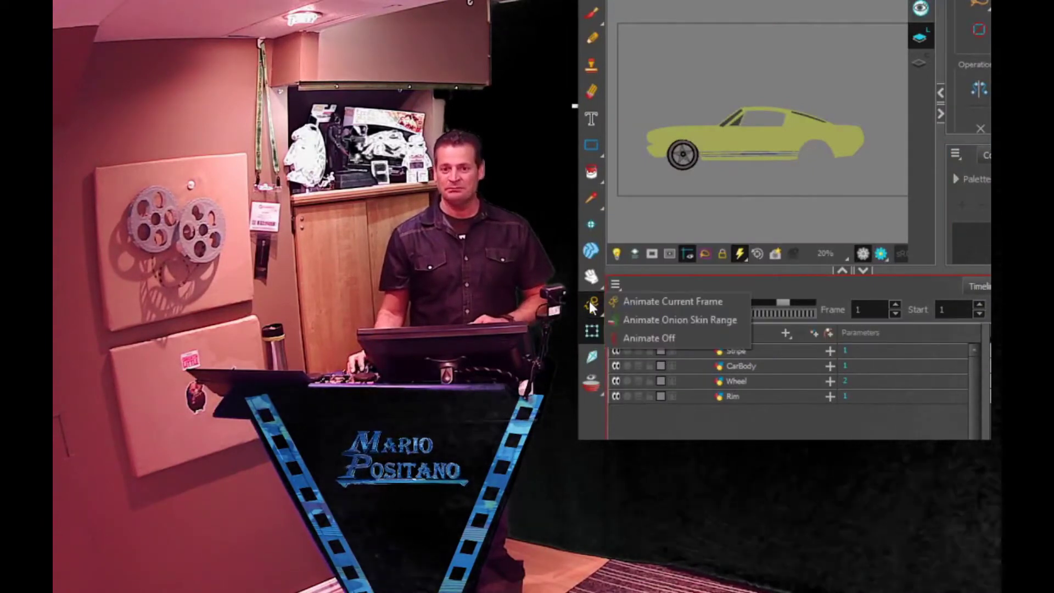
pyautogui.click(657, 339)
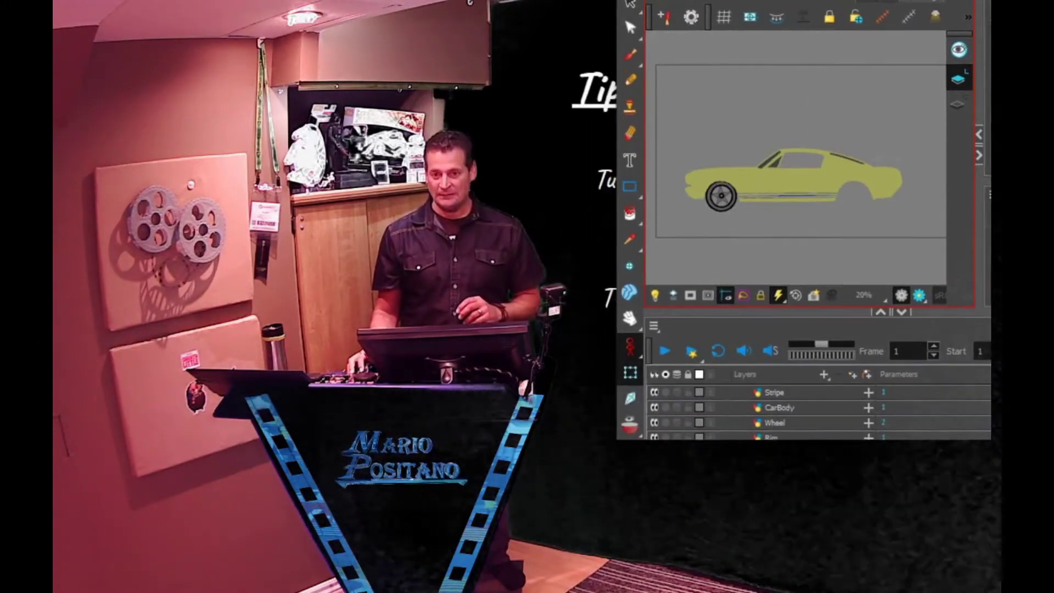
pyautogui.click(670, 301)
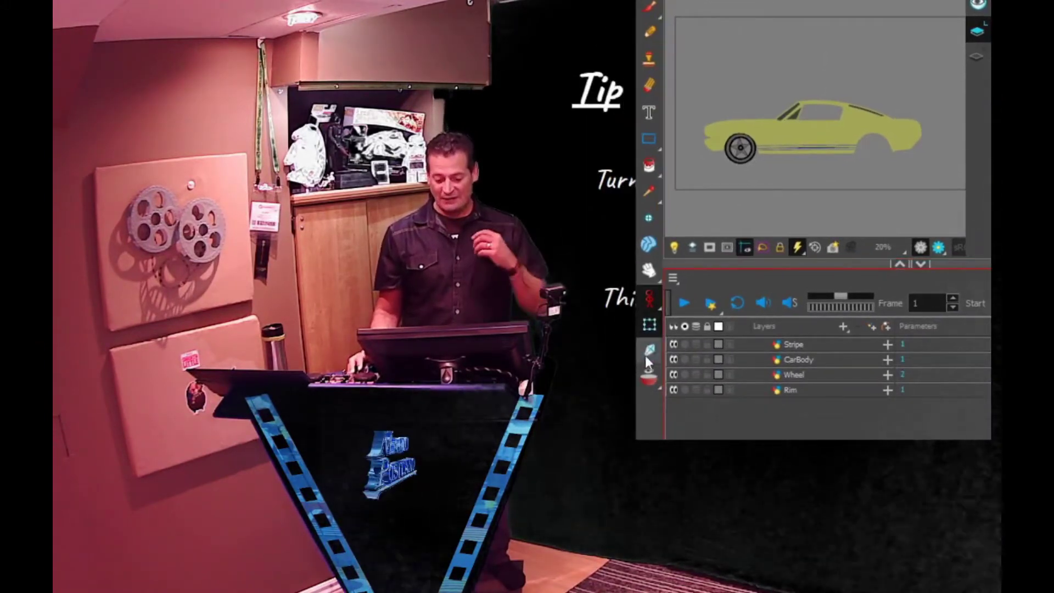
pyautogui.click(651, 325)
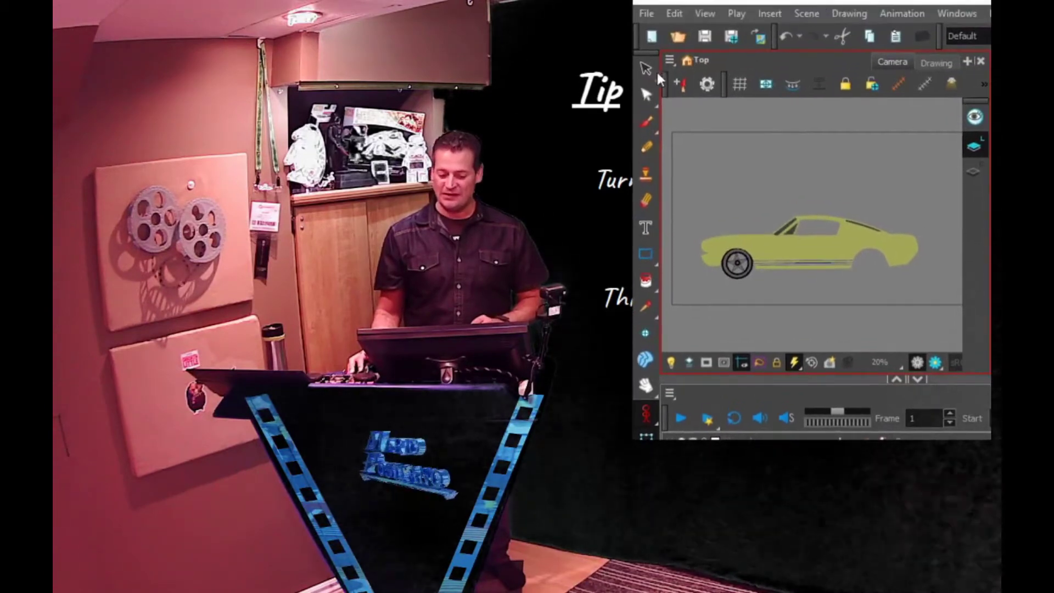
pyautogui.click(656, 63)
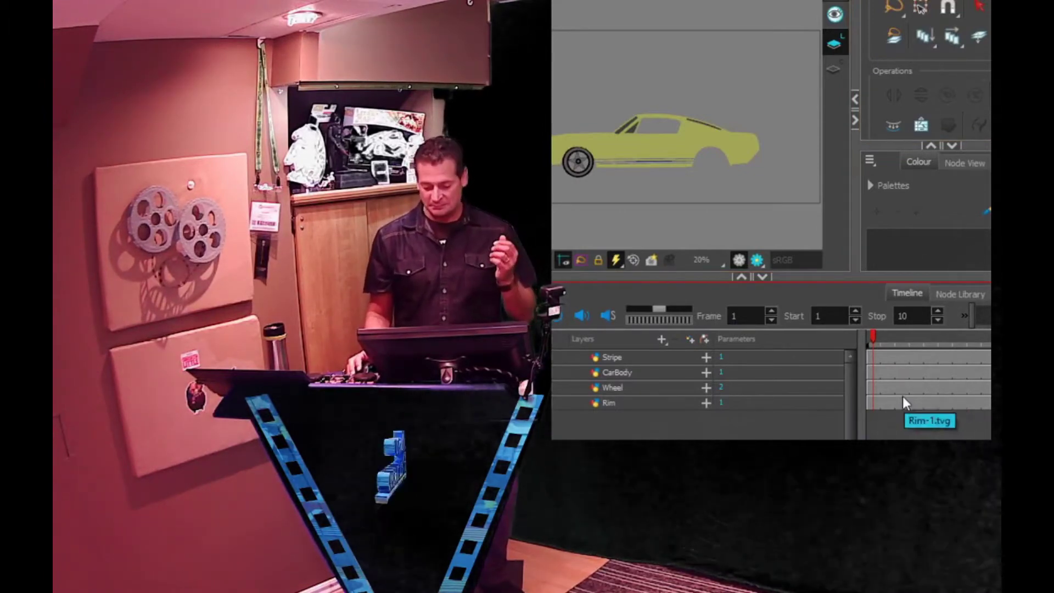
# Add keyframes to the CarBody layer at frame 2, Wheel at frame 4 and Stripe at frame 5.
pyautogui.click(889, 372)
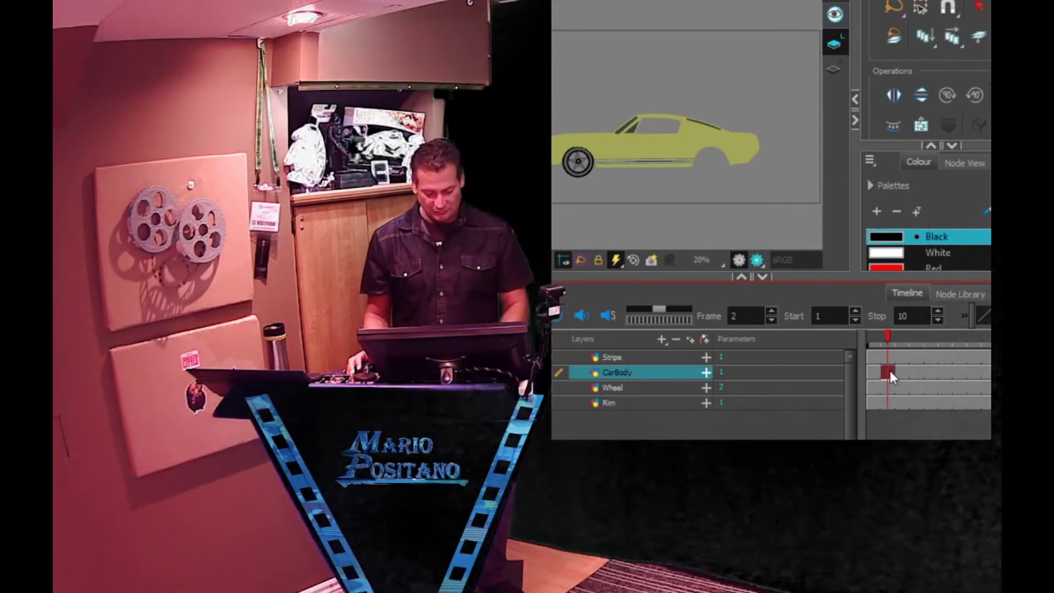
pyautogui.click(915, 387)
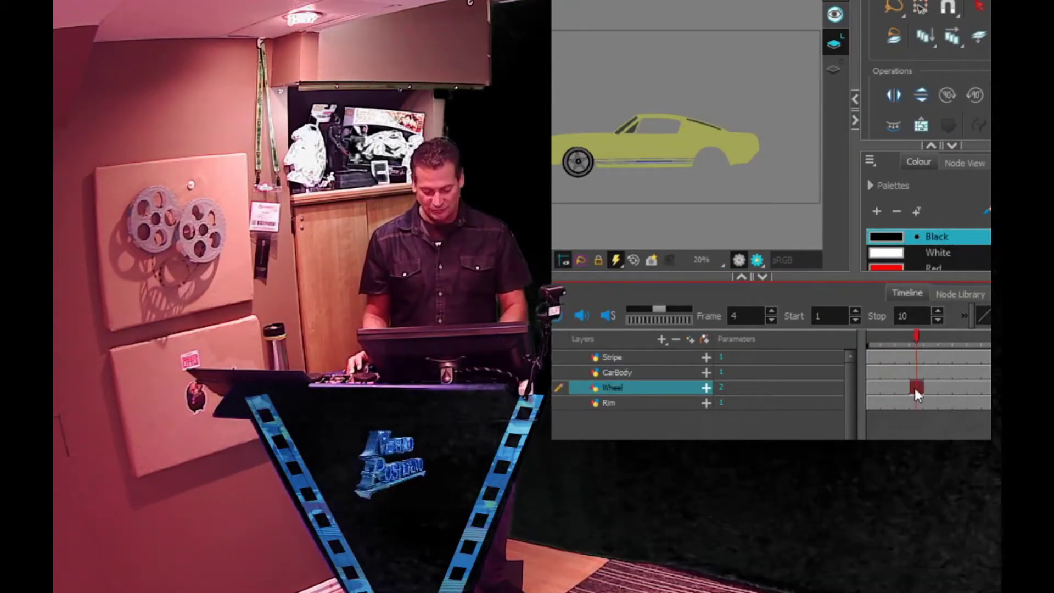
pyautogui.click(887, 372)
pyautogui.click(930, 357)
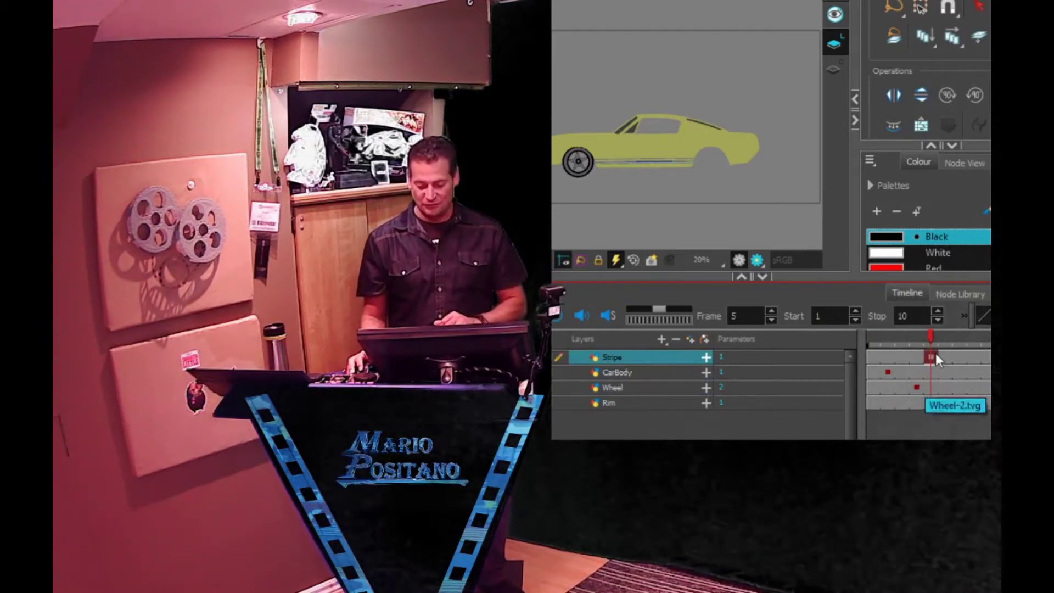
pyautogui.click(959, 337)
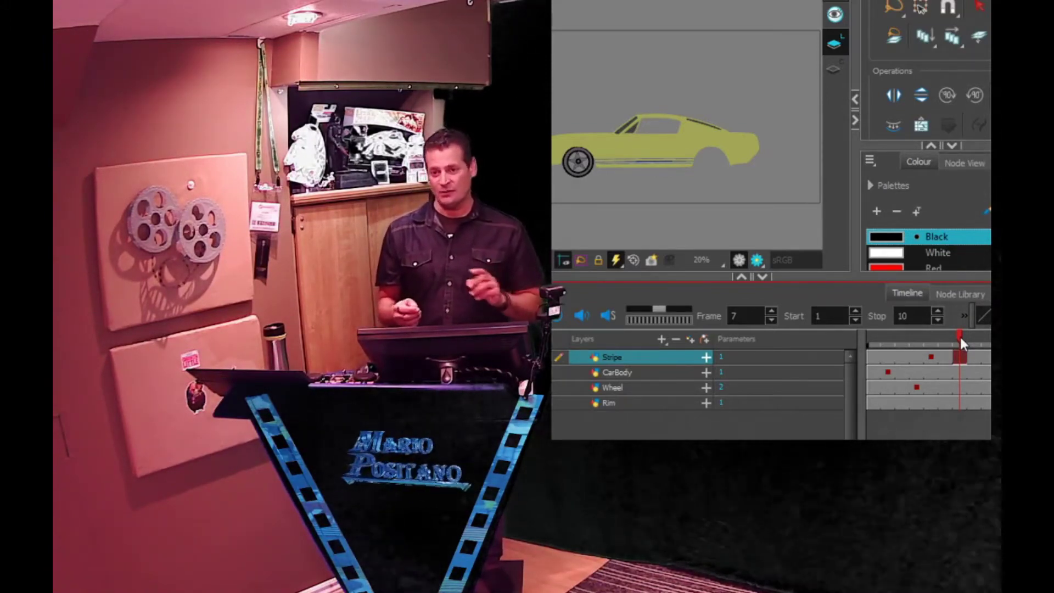
# Remove the keyframes from Stripe at frame 5, CarBody at frame 2 and Wheel at frame 4.
pyautogui.click(934, 354)
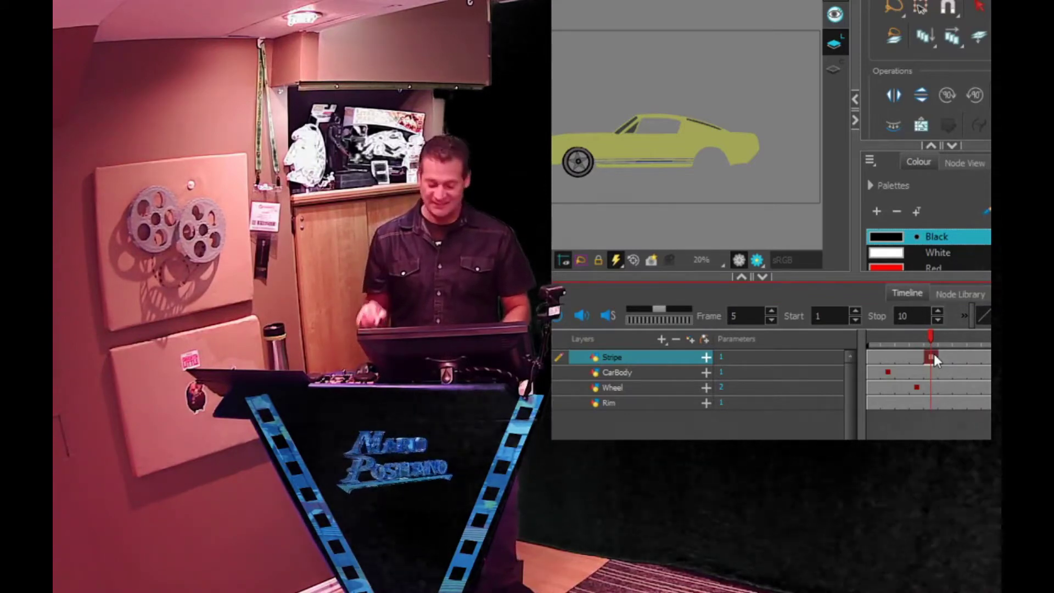
pyautogui.click(886, 373)
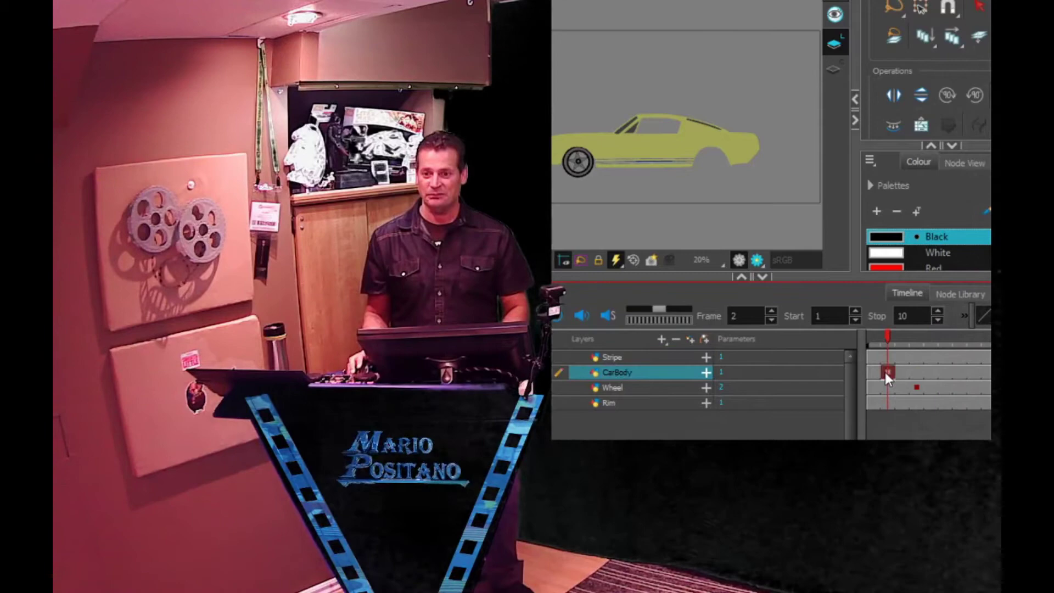
pyautogui.click(920, 389)
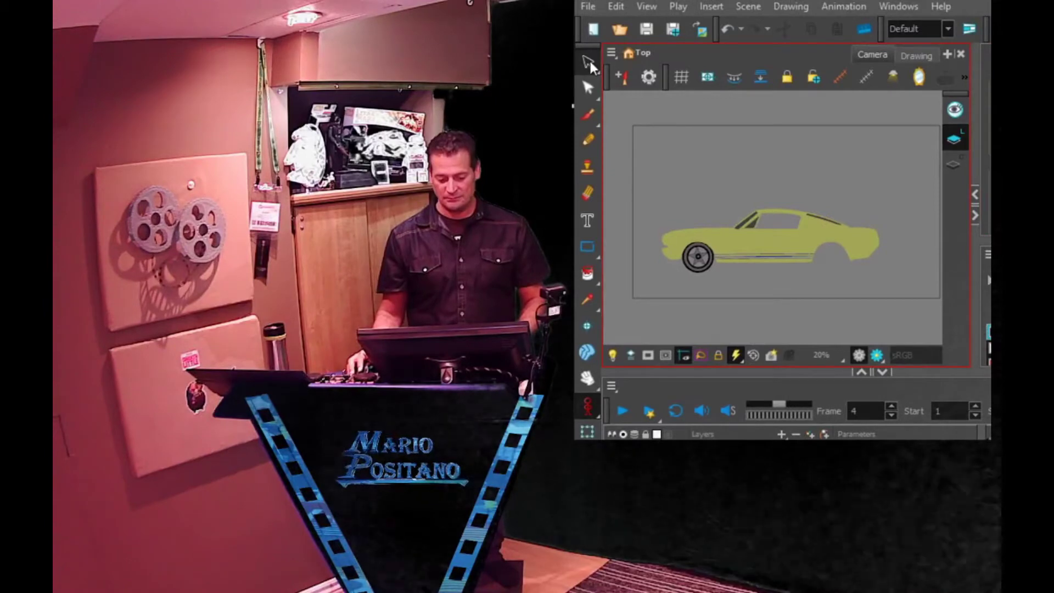
# Activate the Select tool and maximize the Mustang scene's window.
pyautogui.click(588, 58)
pyautogui.click(615, 60)
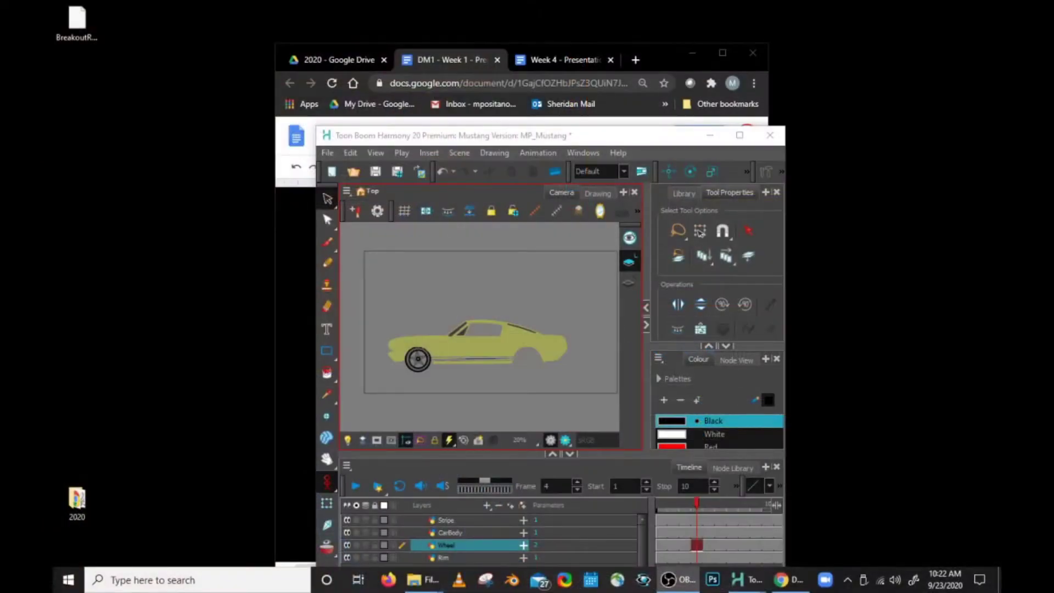
pyautogui.click(739, 135)
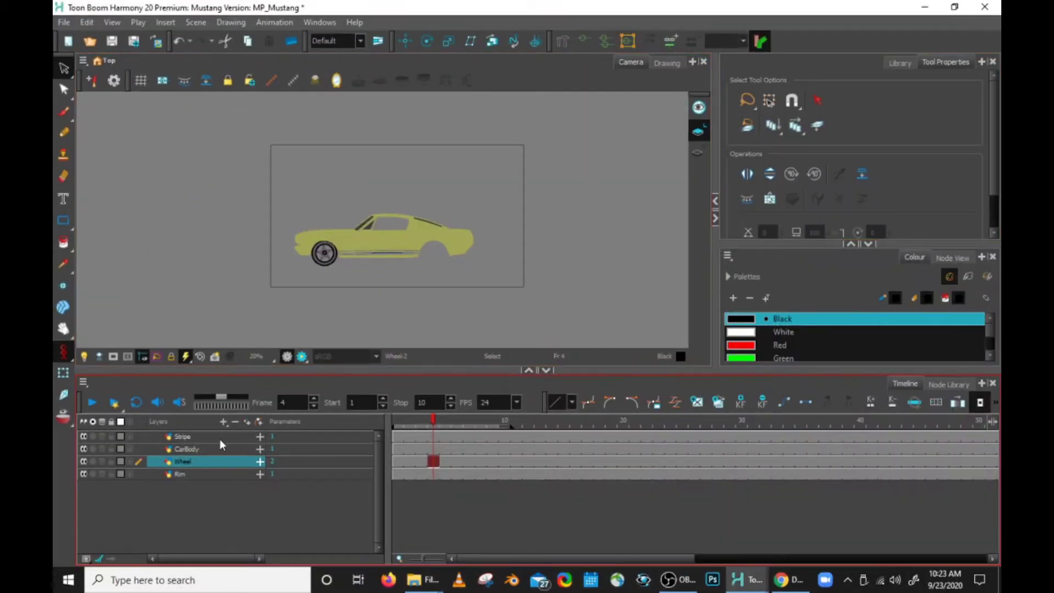
# Add a parent peg to the CarBody layer.
pyautogui.click(185, 454)
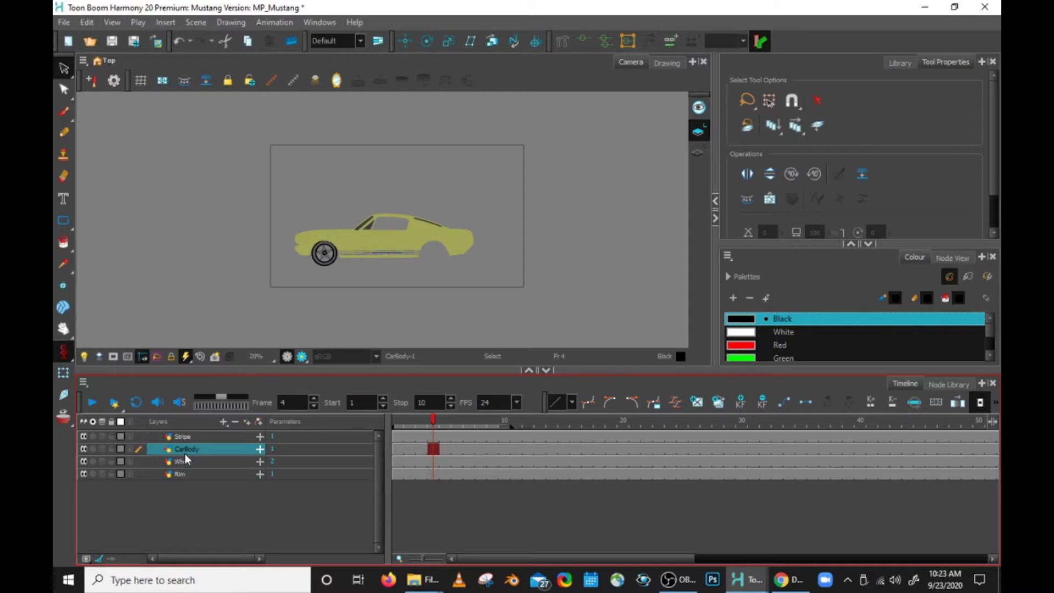
pyautogui.click(223, 422)
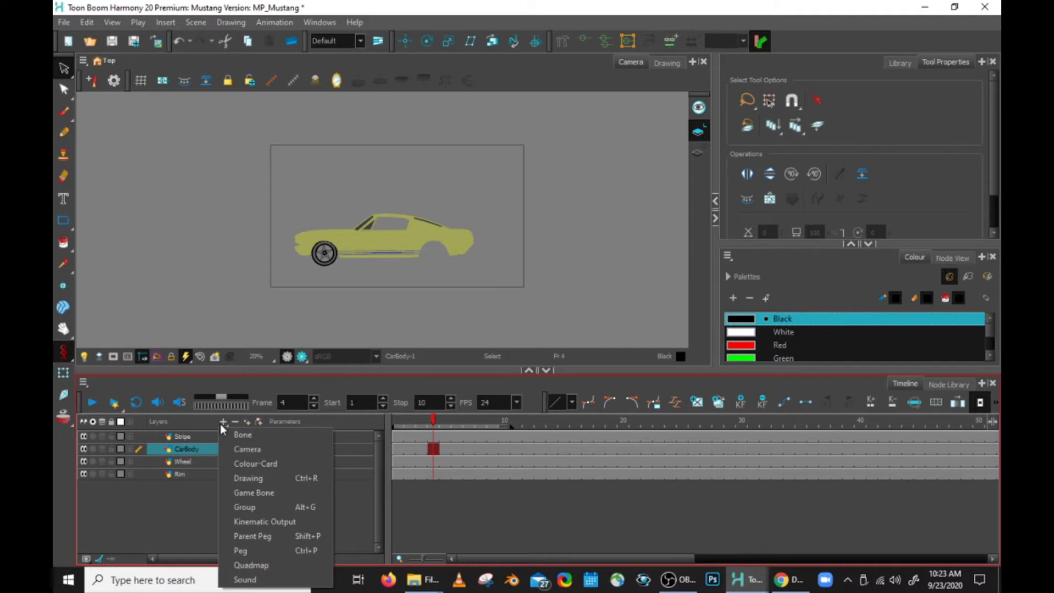
pyautogui.click(252, 535)
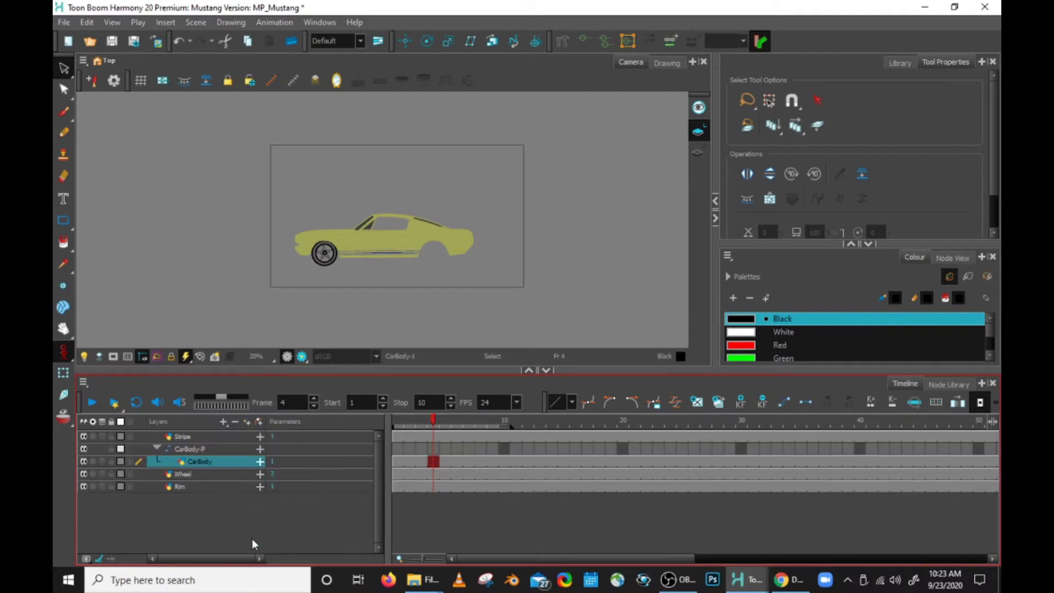
pyautogui.click(202, 450)
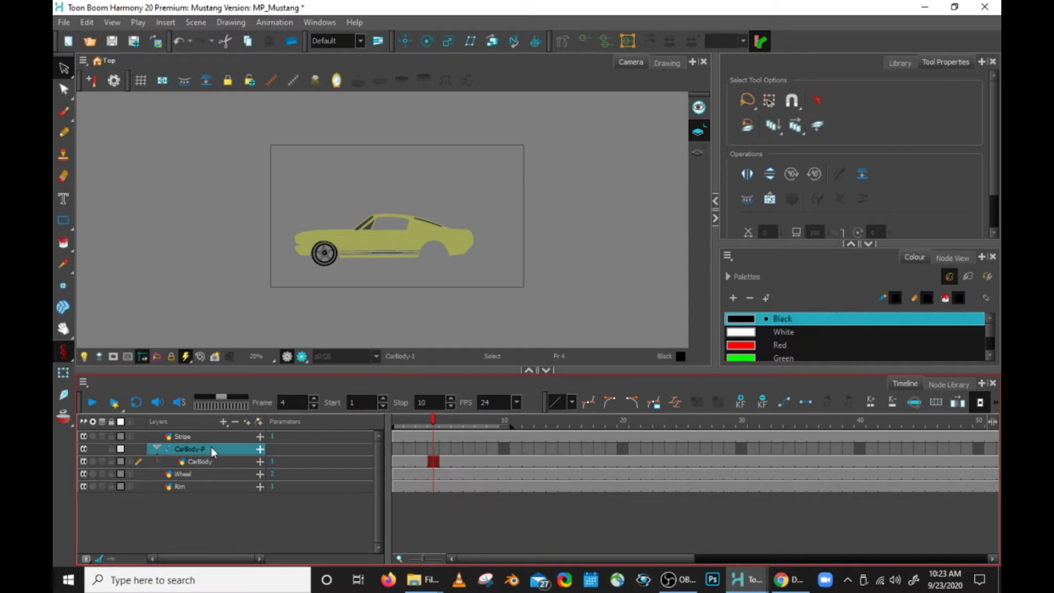
pyautogui.click(190, 462)
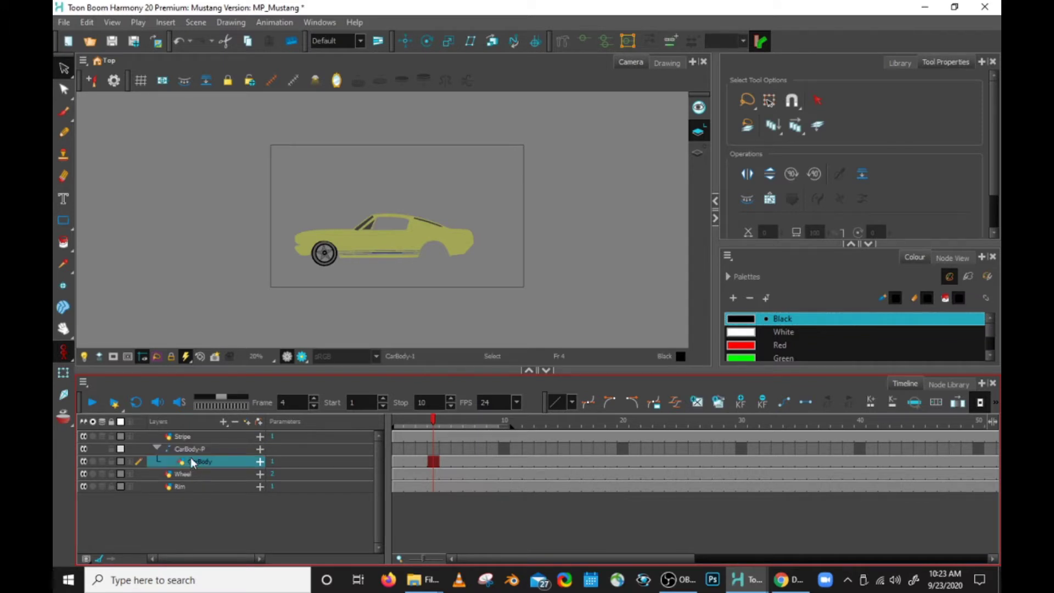
pyautogui.click(191, 448)
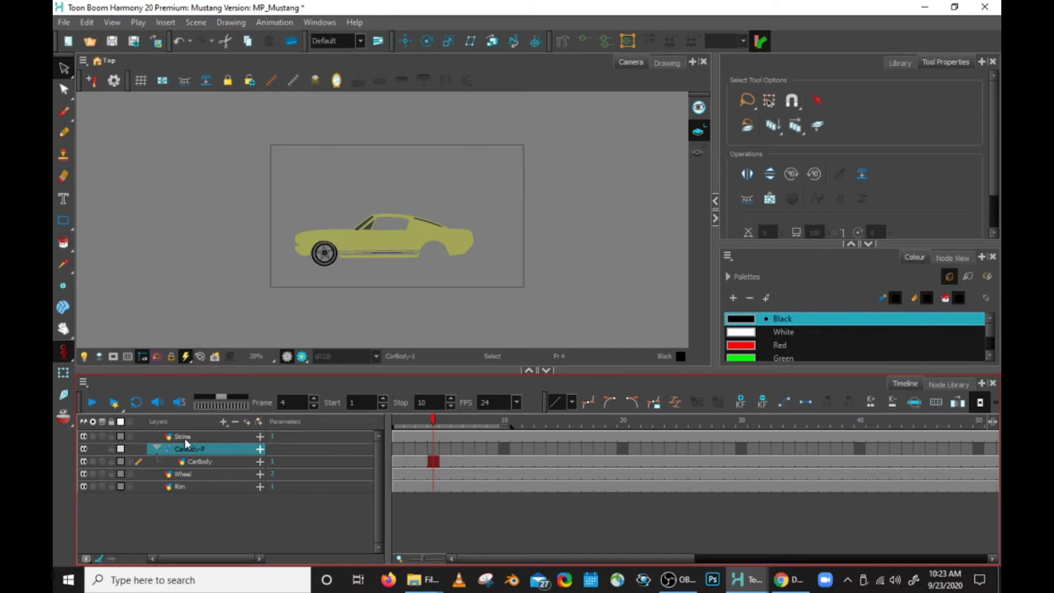
# Nest the Stripe, Wheel and Rim layers under the CarBody-P peg alongside CarBody.
pyautogui.click(185, 438)
pyautogui.moveTo(184, 438); pyautogui.dragTo(189, 450)
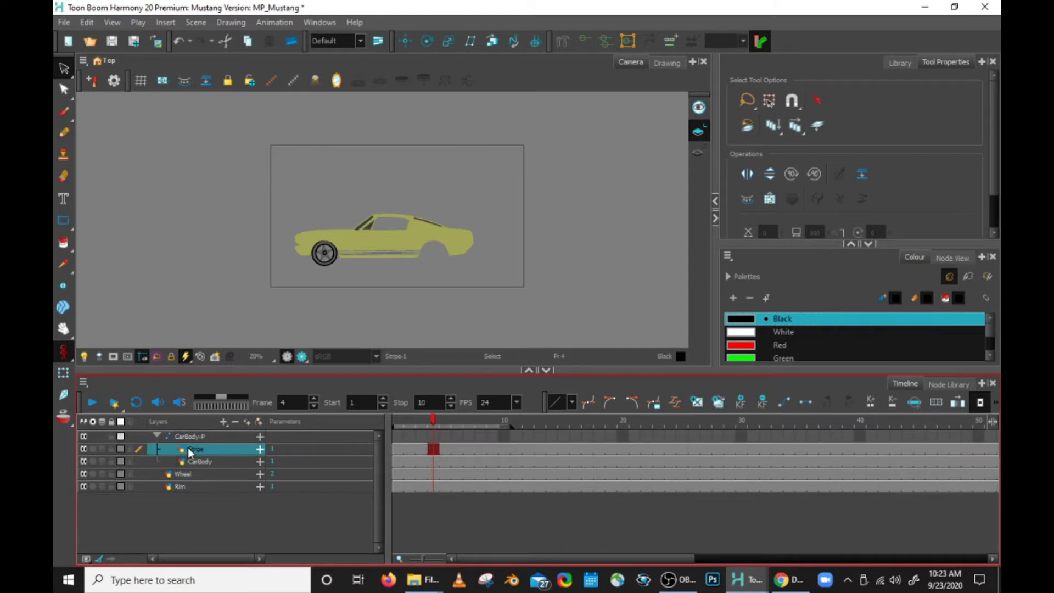
pyautogui.moveTo(188, 473); pyautogui.dragTo(198, 440)
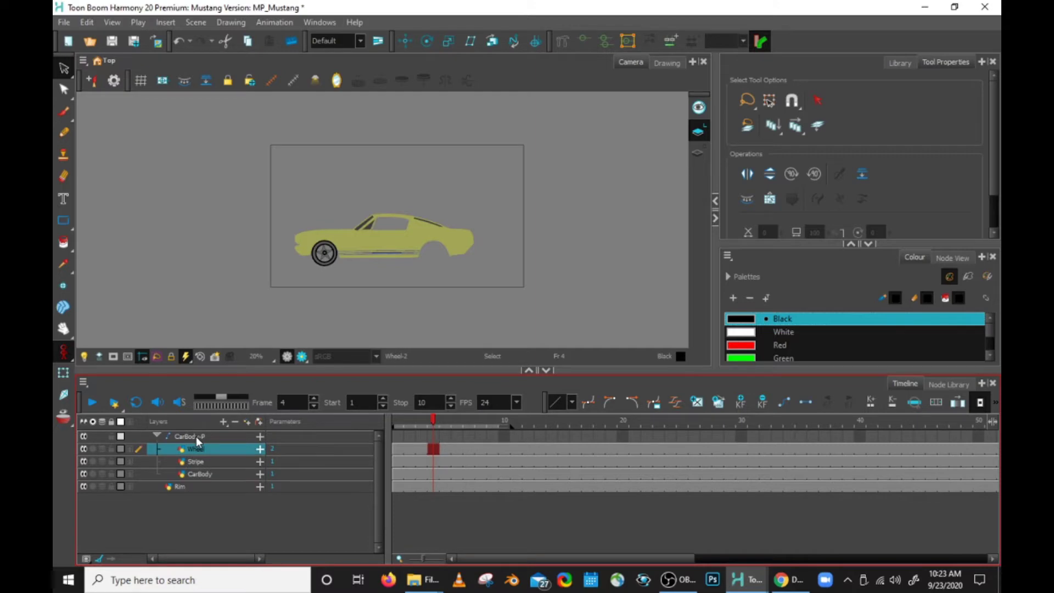
pyautogui.moveTo(180, 486); pyautogui.dragTo(192, 435)
# Select the CarBody-P peg at frame 1 and shift the whole car slightly to the right with the Transform tool.
pyautogui.click(192, 436)
pyautogui.click(397, 437)
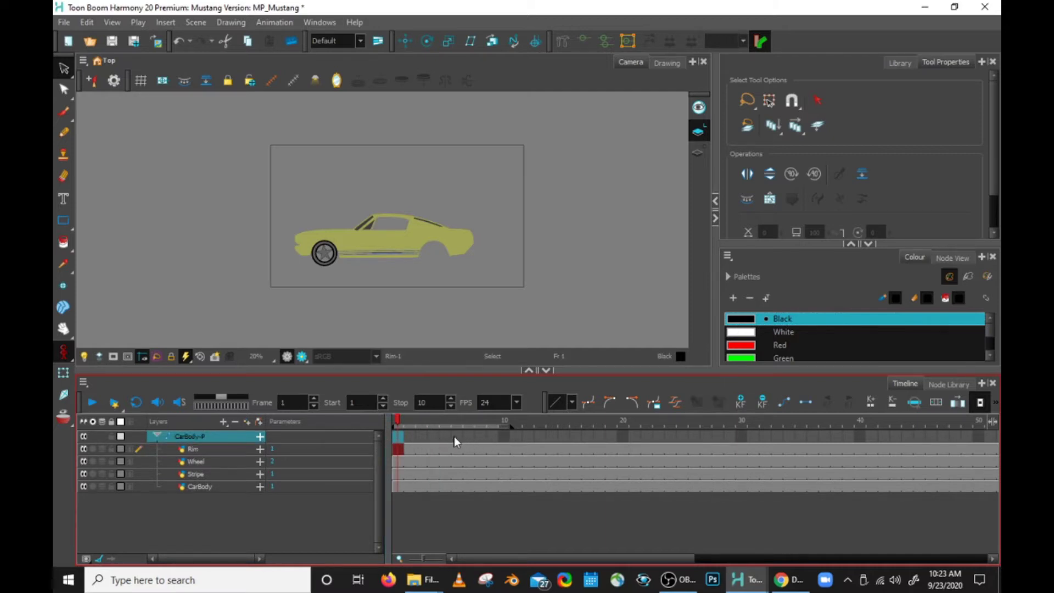
pyautogui.click(63, 373)
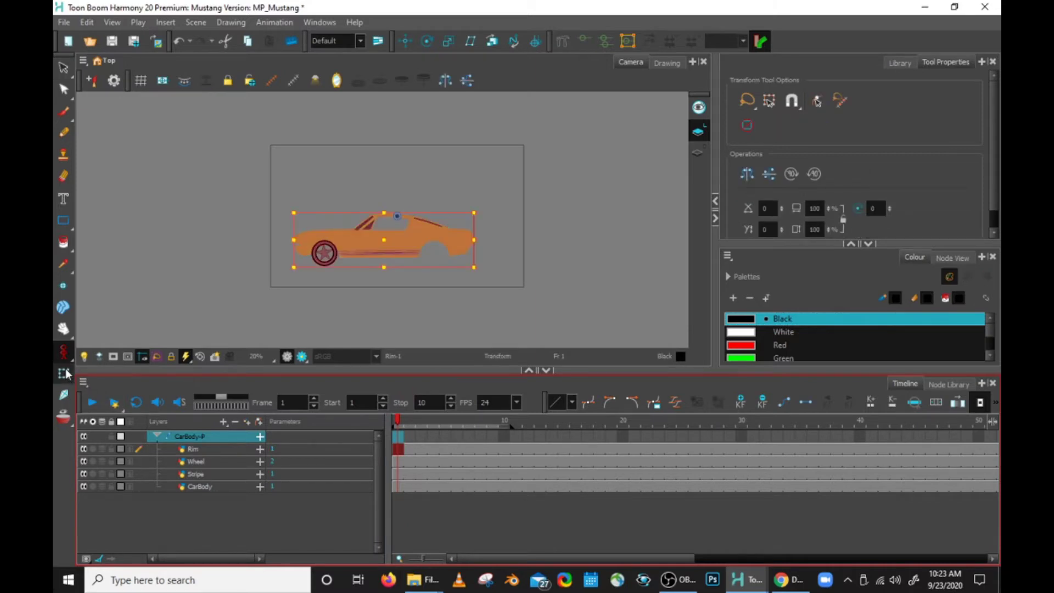
pyautogui.moveTo(397, 250)
pyautogui.mouseDown()
pyautogui.moveTo(436, 261)
pyautogui.moveTo(403, 228)
pyautogui.moveTo(409, 252)
pyautogui.mouseUp()
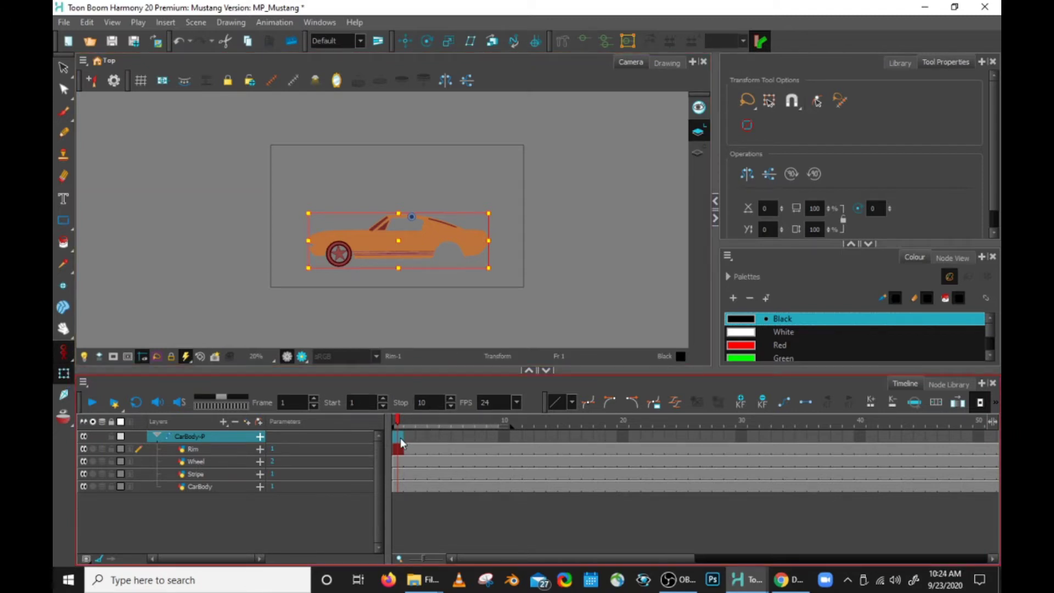
# Enable Animate Current Frame, then shrink the car and place it just outside the camera frame's right edge at frame 1.
pyautogui.click(64, 348)
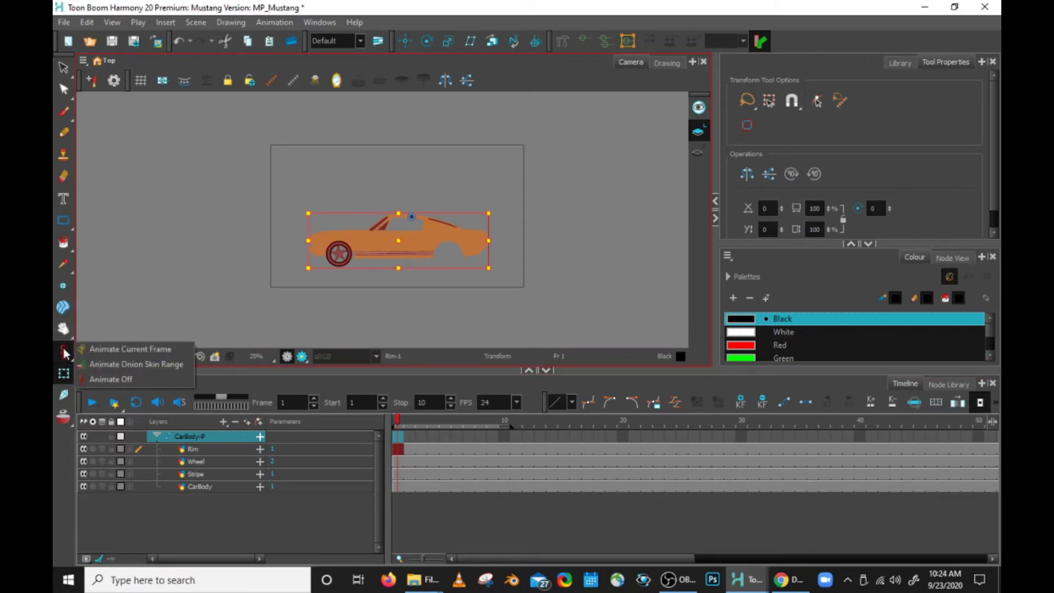
pyautogui.click(104, 348)
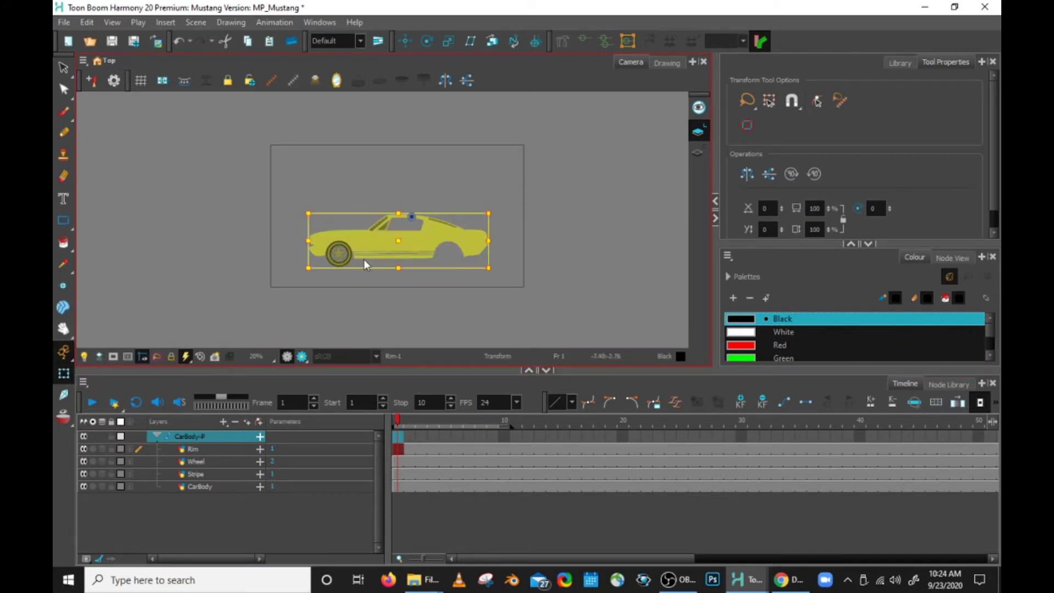
pyautogui.moveTo(368, 243); pyautogui.dragTo(403, 255)
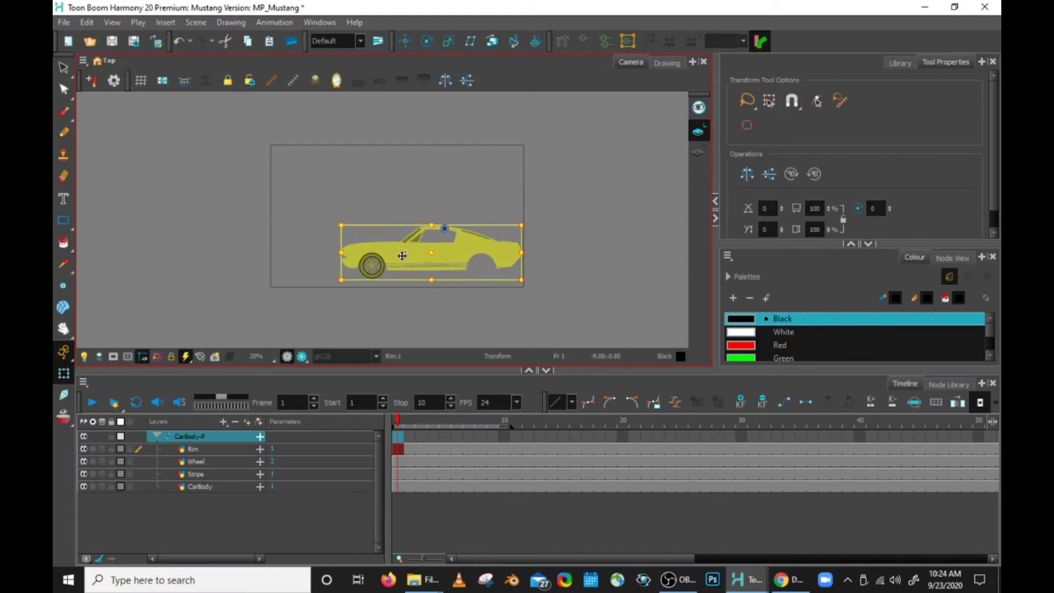
pyautogui.moveTo(341, 225); pyautogui.dragTo(388, 226)
pyautogui.moveTo(450, 247); pyautogui.dragTo(603, 264)
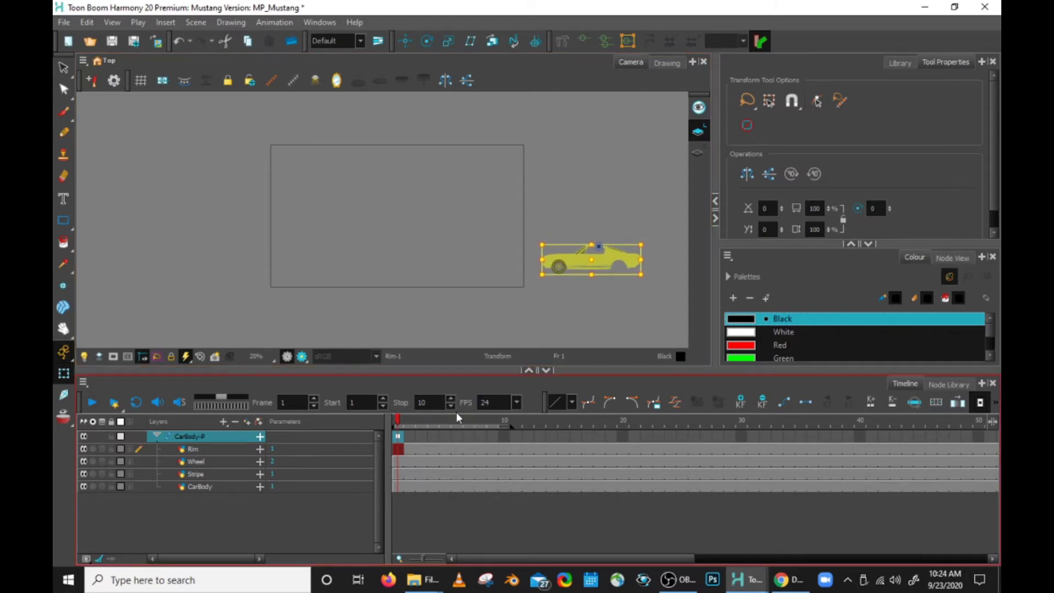
# Move the car beyond the camera frame's left edge at frame 10 and play the animation from frame 1.
pyautogui.click(505, 434)
pyautogui.moveTo(616, 258); pyautogui.dragTo(225, 260)
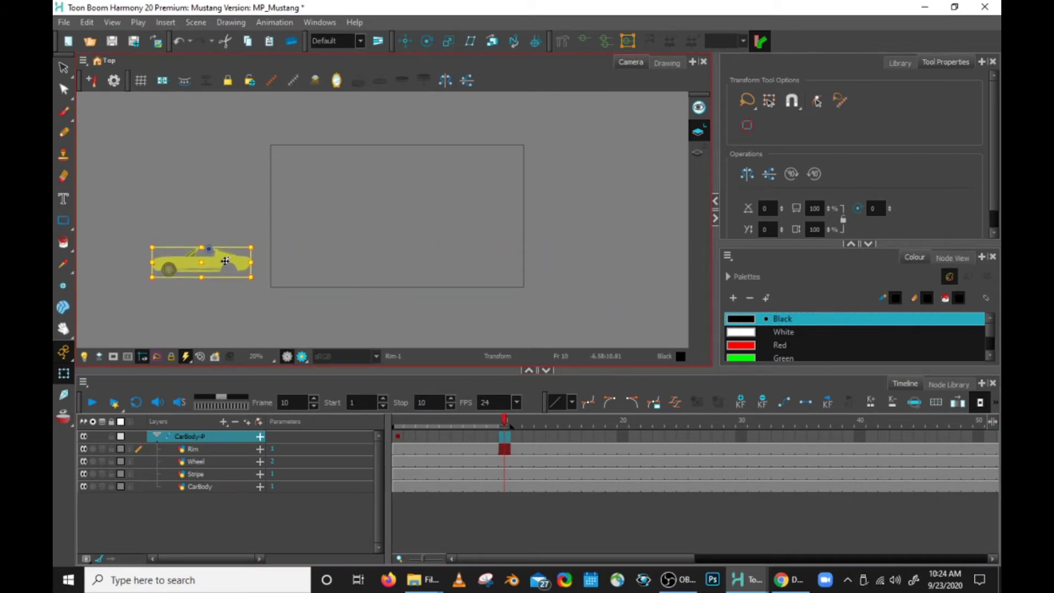
pyautogui.click(398, 434)
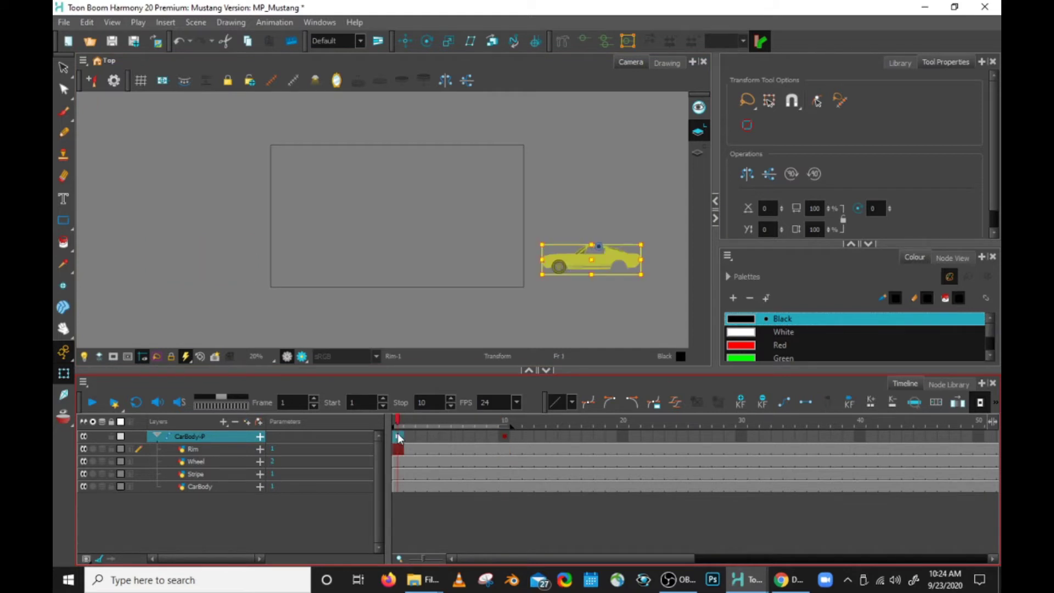
pyautogui.click(99, 404)
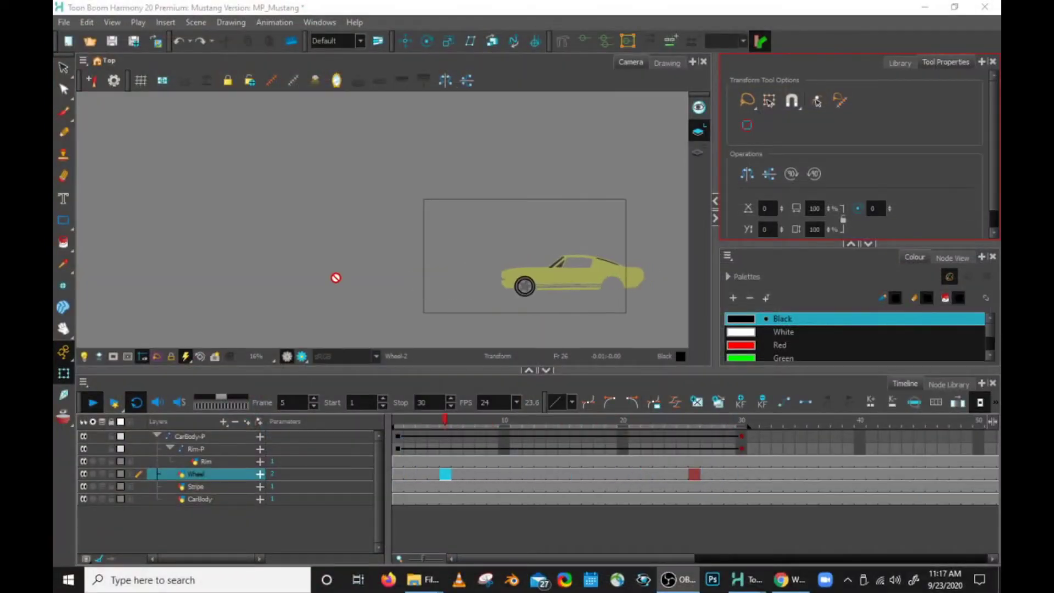
# Scrub the timeline with the CarBody-P and Rim-P pegs selected in turn to examine how each peg drives the car and rim.
pyautogui.scroll(2, 520, 315)
pyautogui.moveTo(618, 300); pyautogui.dragTo(516, 296)
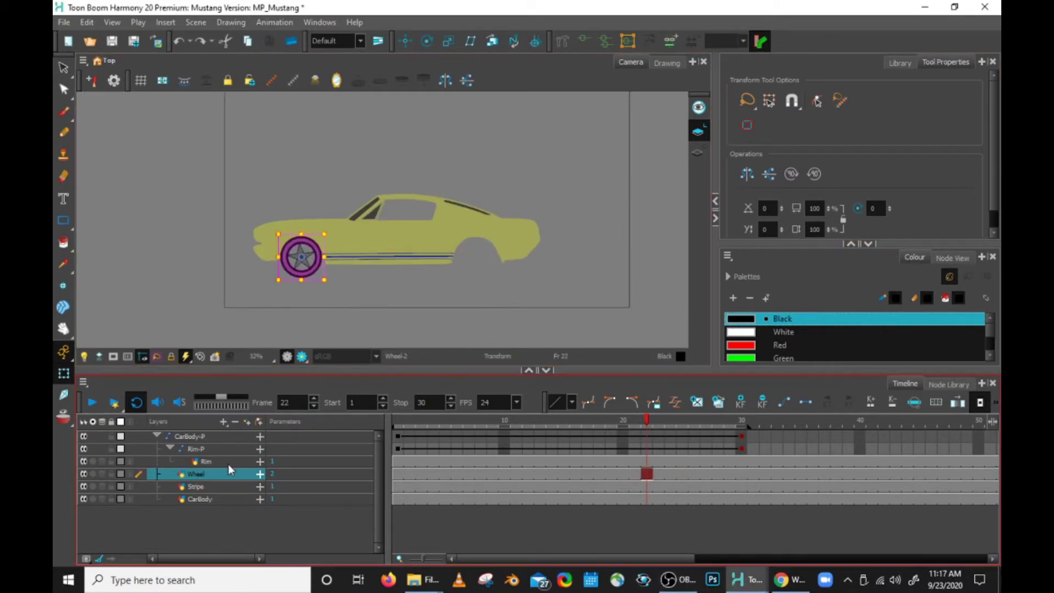
pyautogui.click(199, 436)
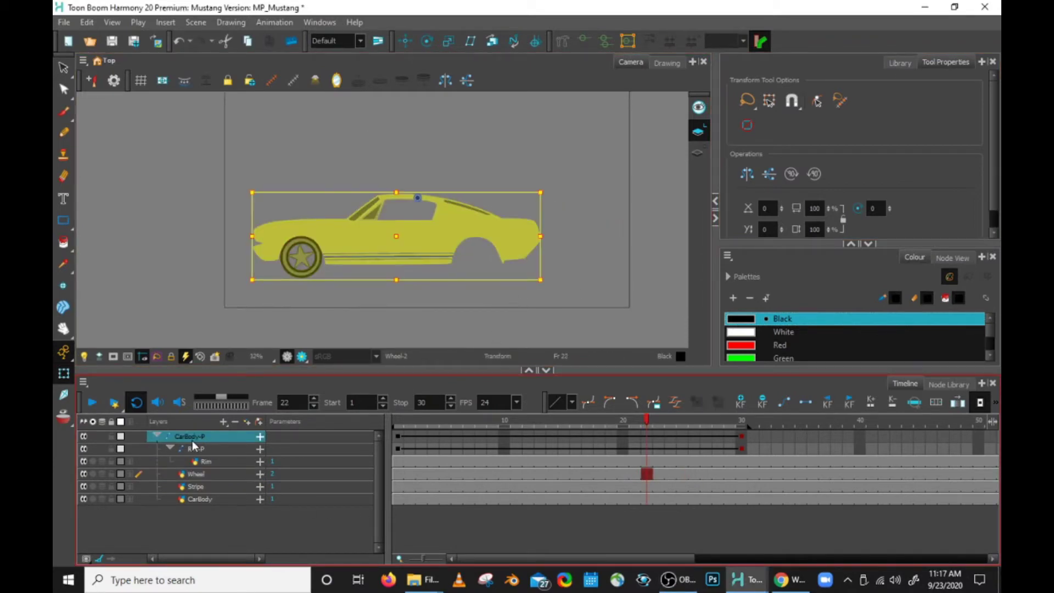
pyautogui.moveTo(476, 417); pyautogui.dragTo(588, 406)
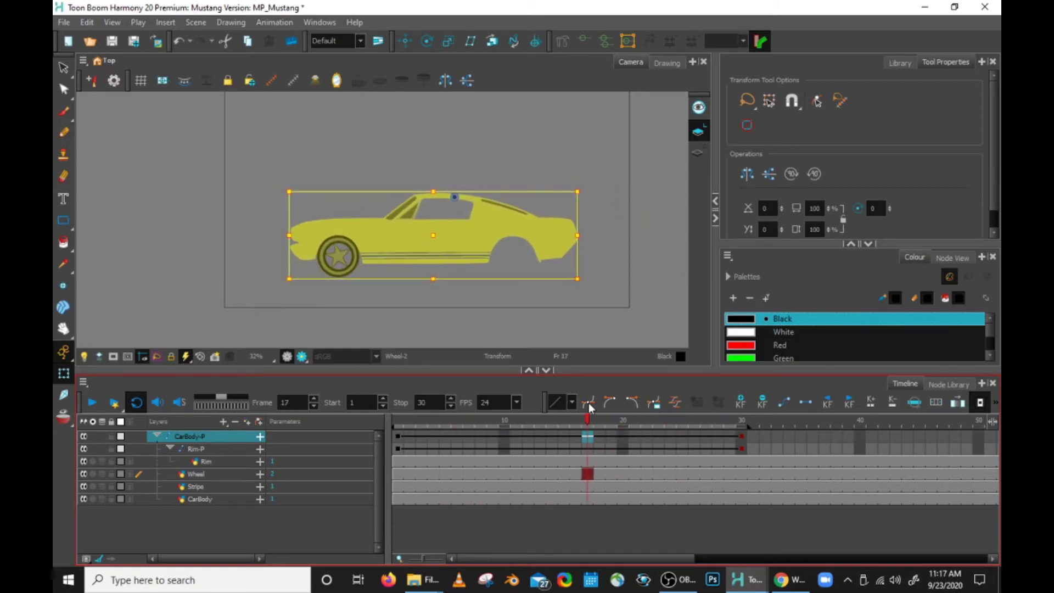
pyautogui.moveTo(504, 428); pyautogui.dragTo(589, 430)
pyautogui.click(197, 448)
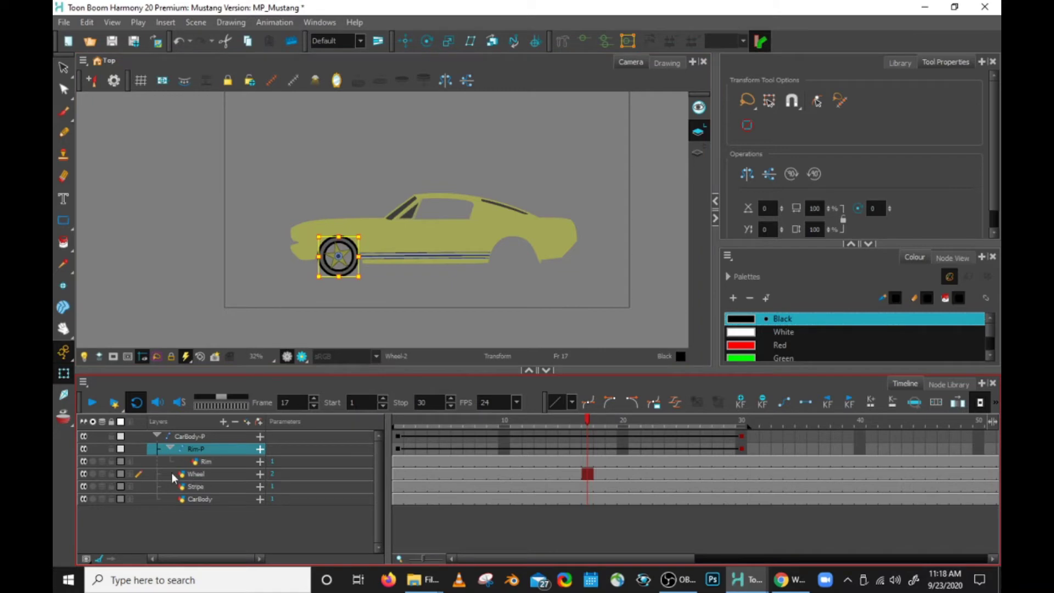
pyautogui.moveTo(409, 417); pyautogui.dragTo(496, 415)
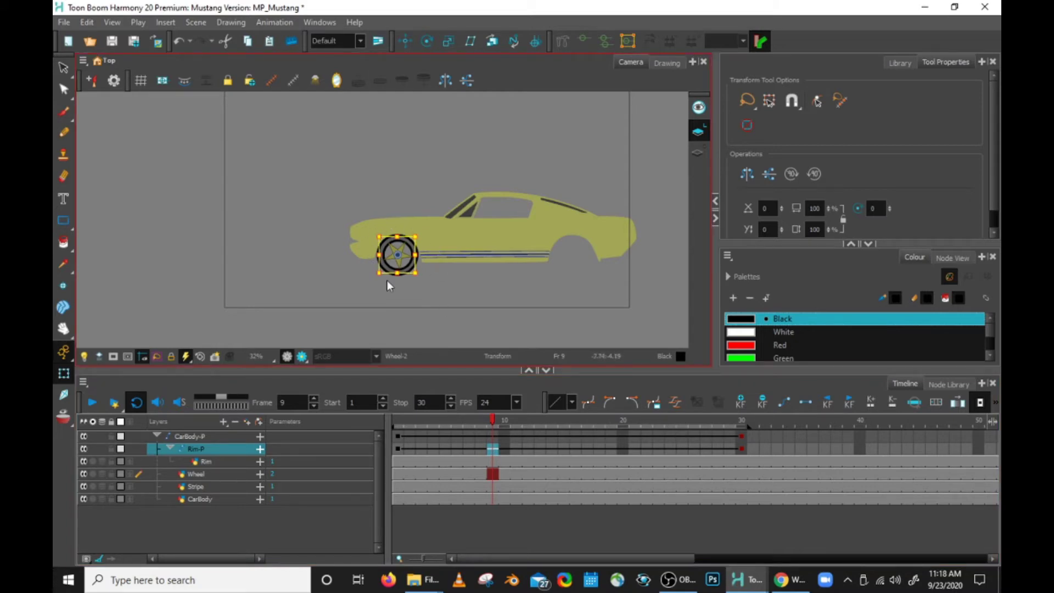
pyautogui.click(202, 447)
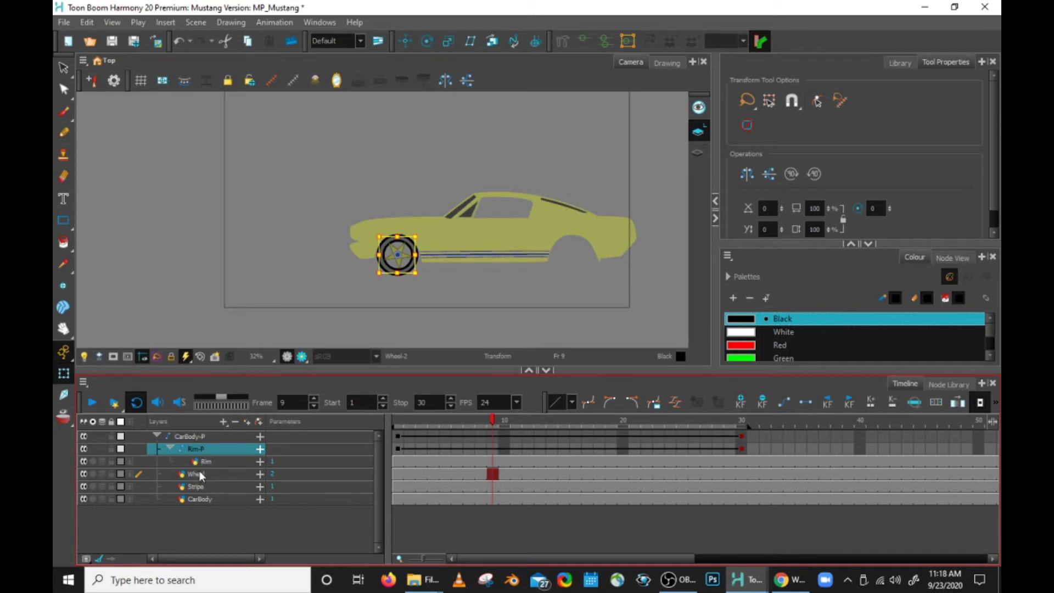
# Add a parent peg to the Wheel layer and nest the Rim-P peg under it.
pyautogui.click(199, 473)
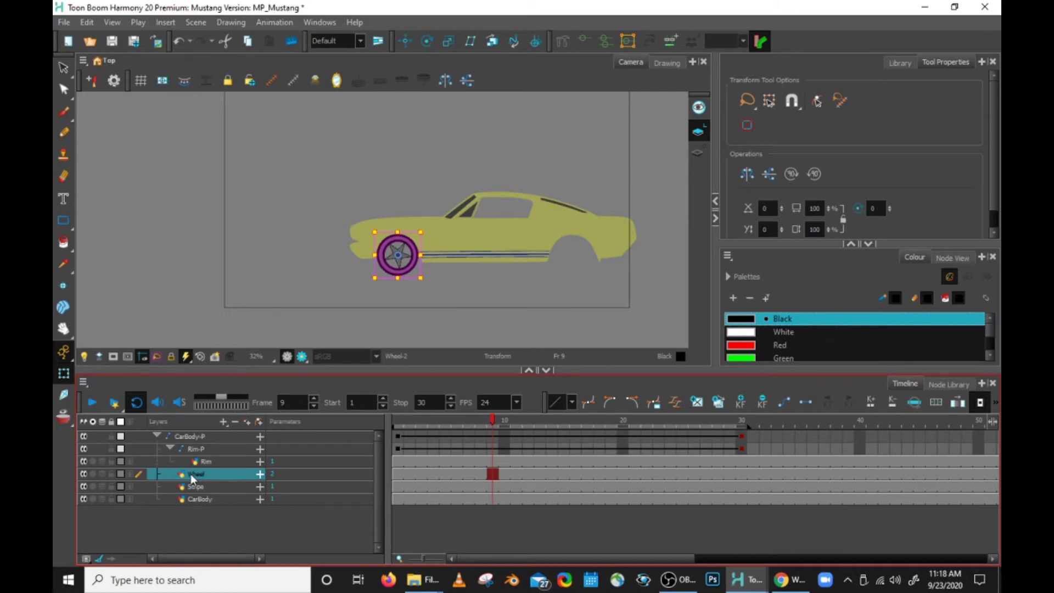
pyautogui.click(222, 423)
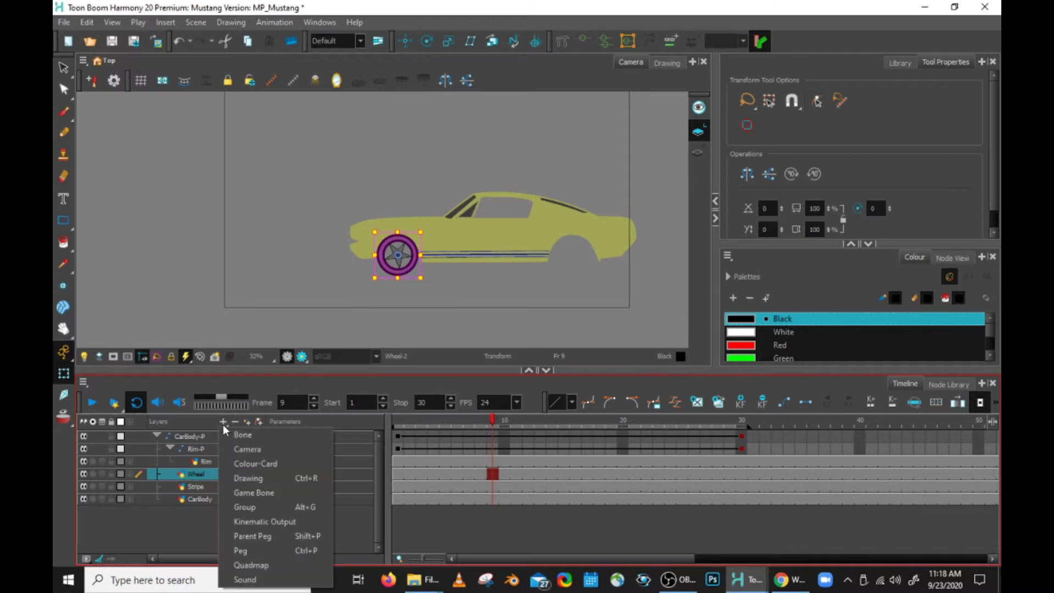
pyautogui.click(248, 535)
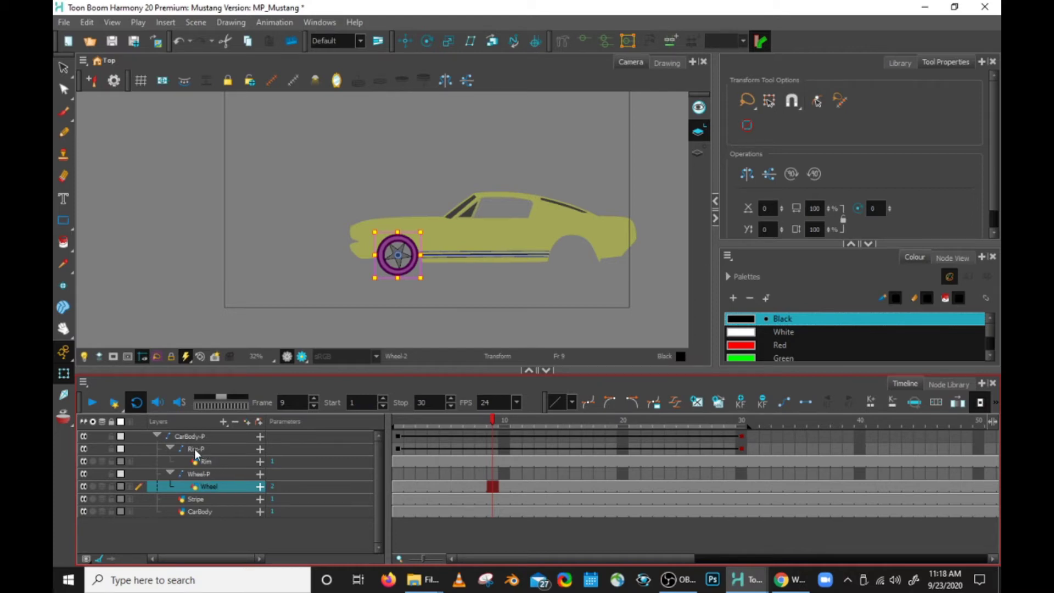
pyautogui.moveTo(196, 450); pyautogui.dragTo(200, 474)
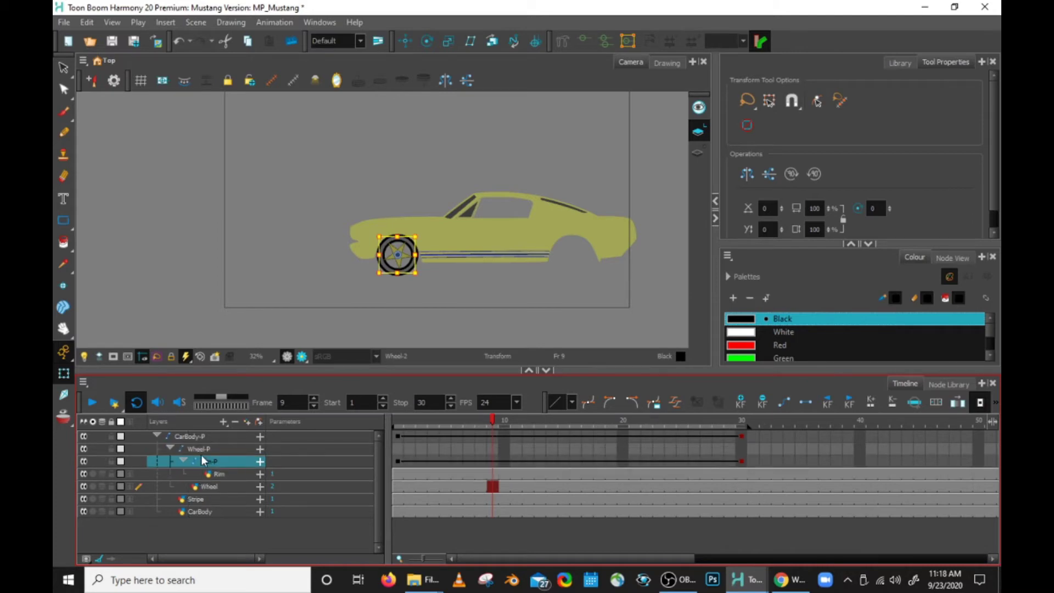
# Try to duplicate the Wheel-P peg while its child layers are expanded.
pyautogui.click(202, 449)
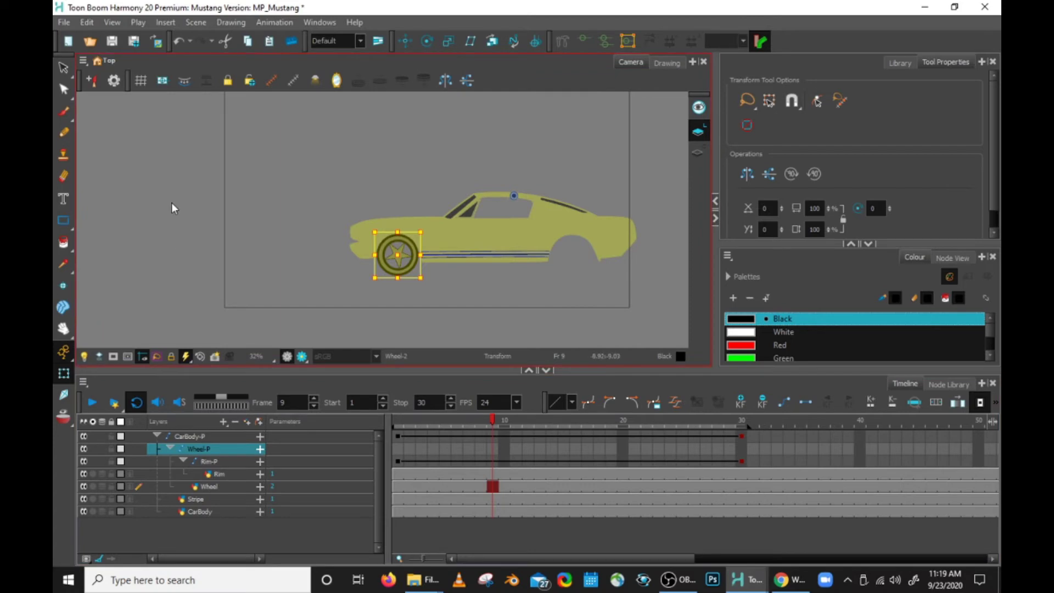
pyautogui.click(90, 26)
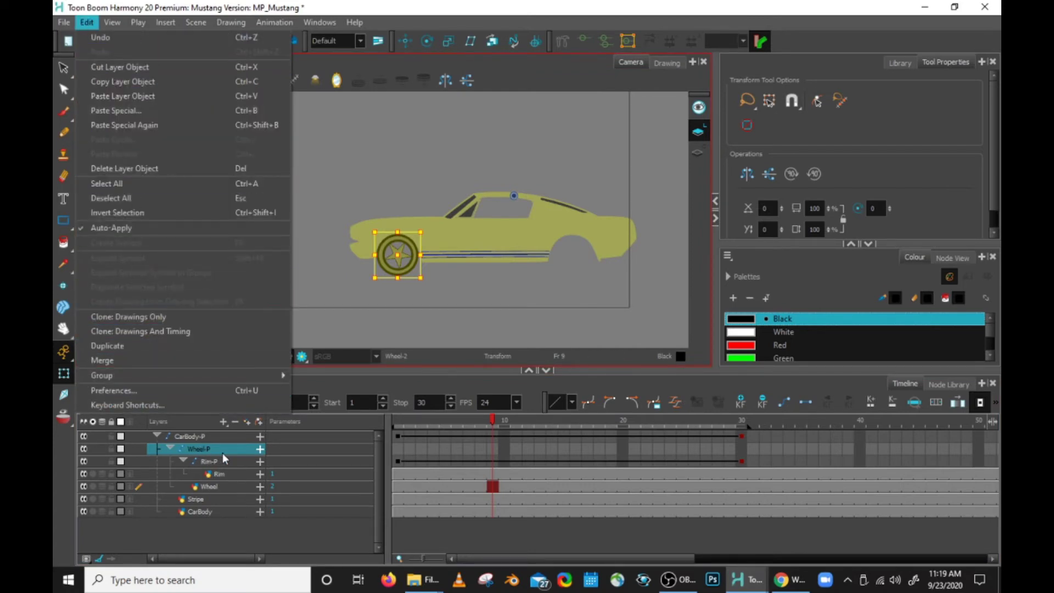
pyautogui.click(132, 343)
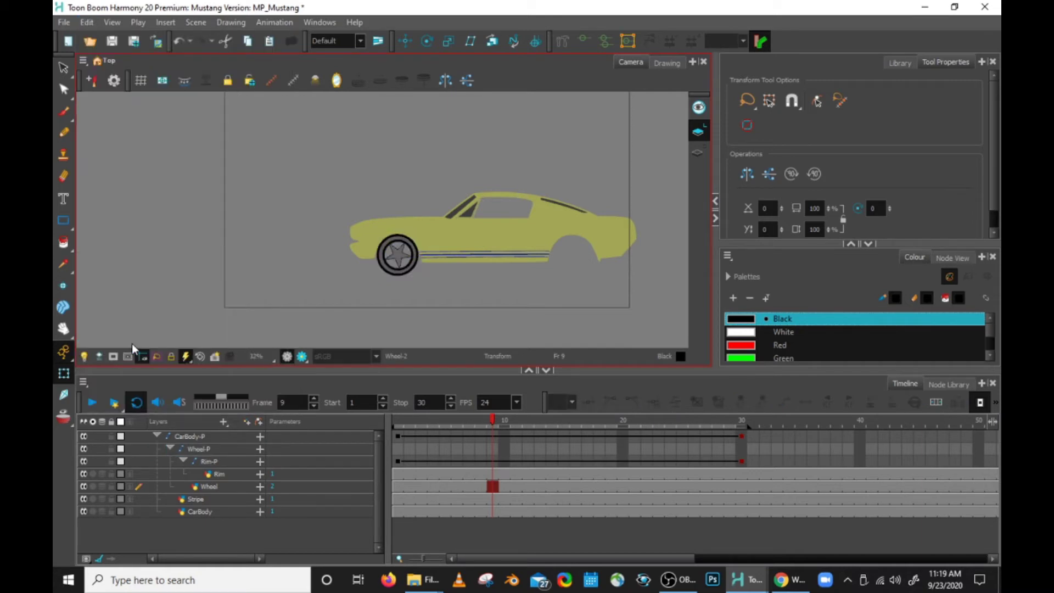
pyautogui.click(202, 477)
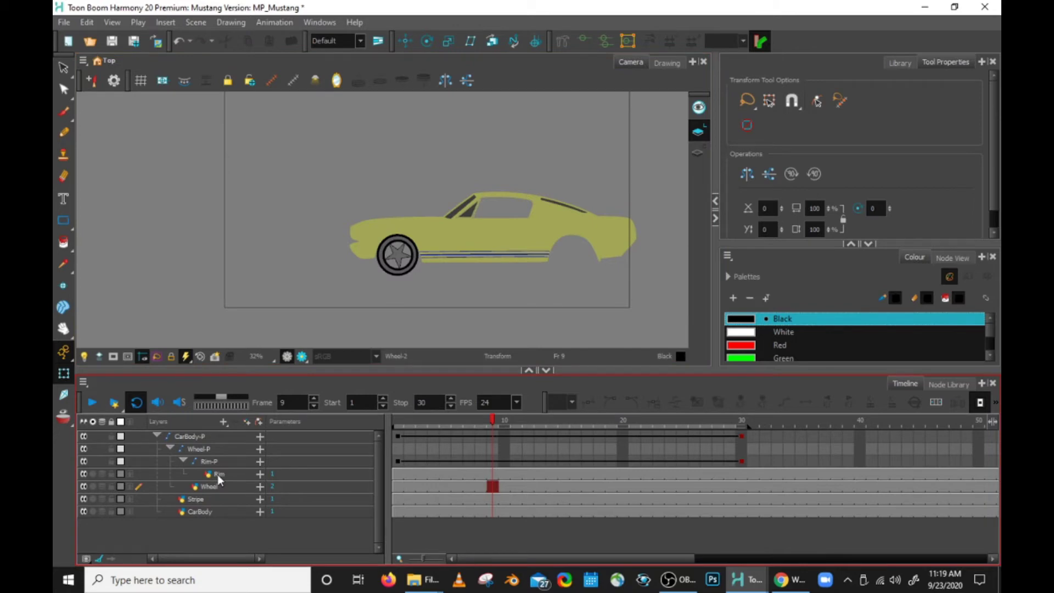
# Collapse the Wheel-P peg and duplicate it together with its nested rim and wheel layers.
pyautogui.click(203, 448)
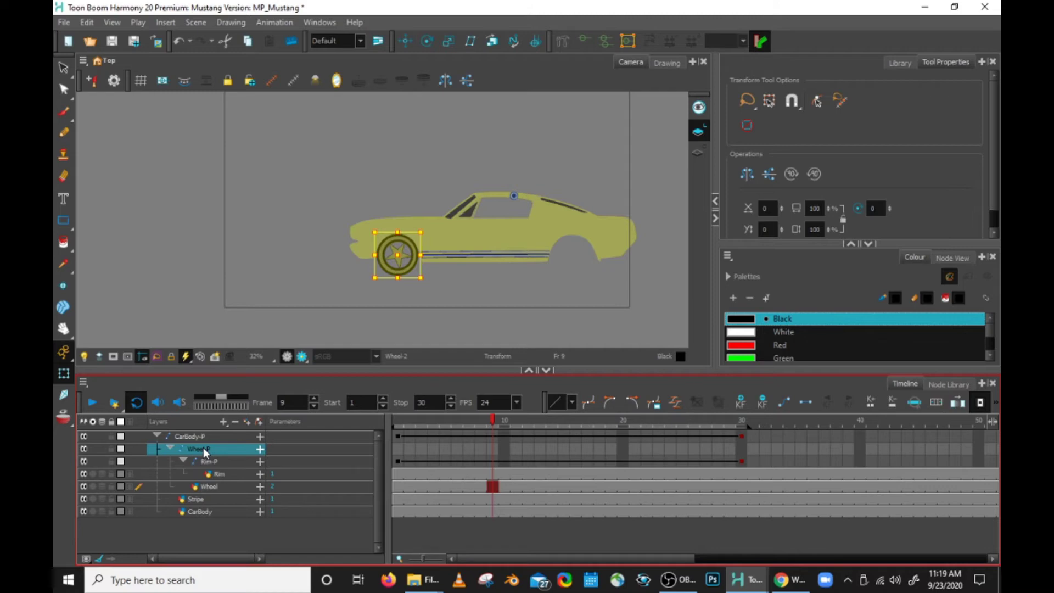
pyautogui.click(168, 450)
pyautogui.click(168, 450)
pyautogui.click(167, 449)
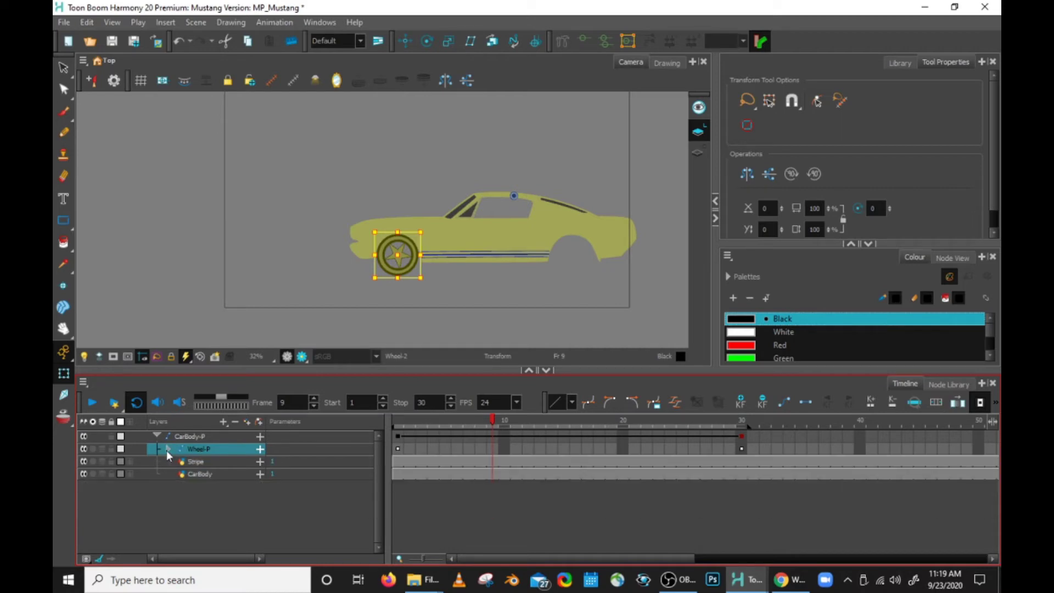
pyautogui.click(168, 450)
pyautogui.click(168, 449)
pyautogui.click(95, 26)
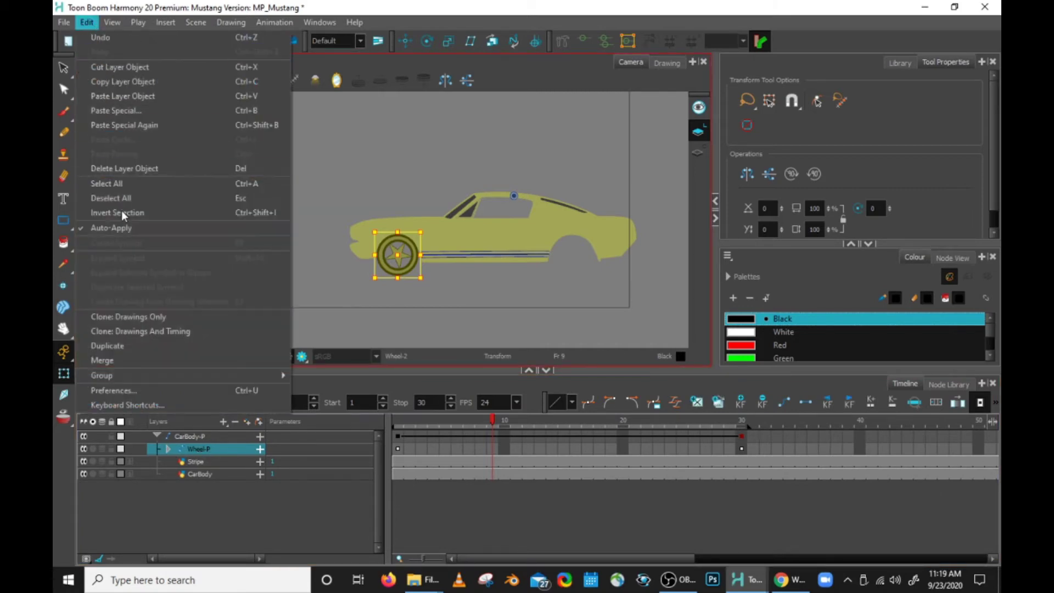
pyautogui.press('Escape')
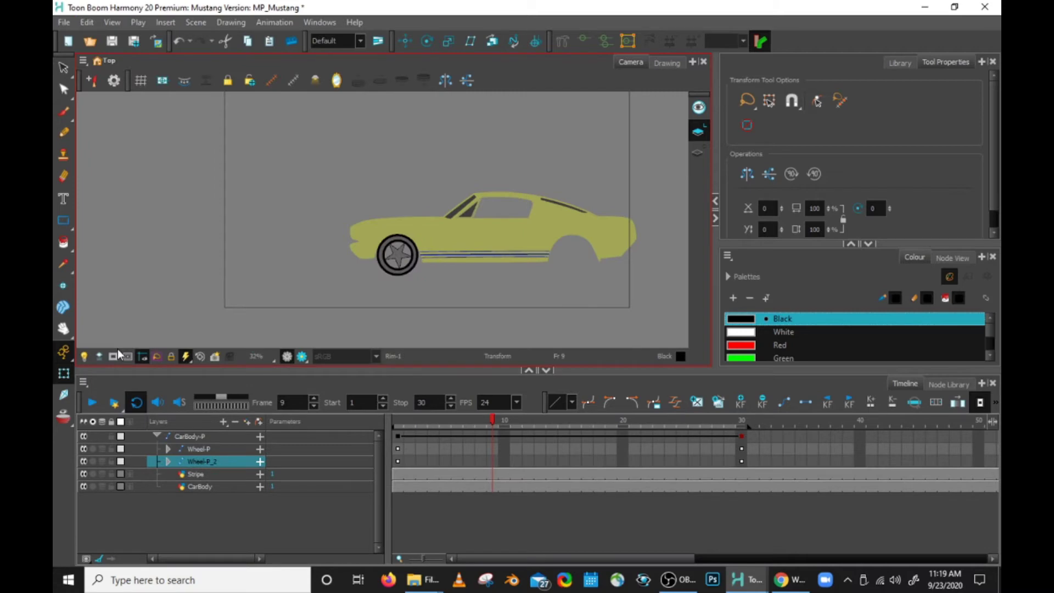
# Check the layers nested in the duplicated wheel peg and rename the peg Wheel-P_rear.
pyautogui.click(210, 461)
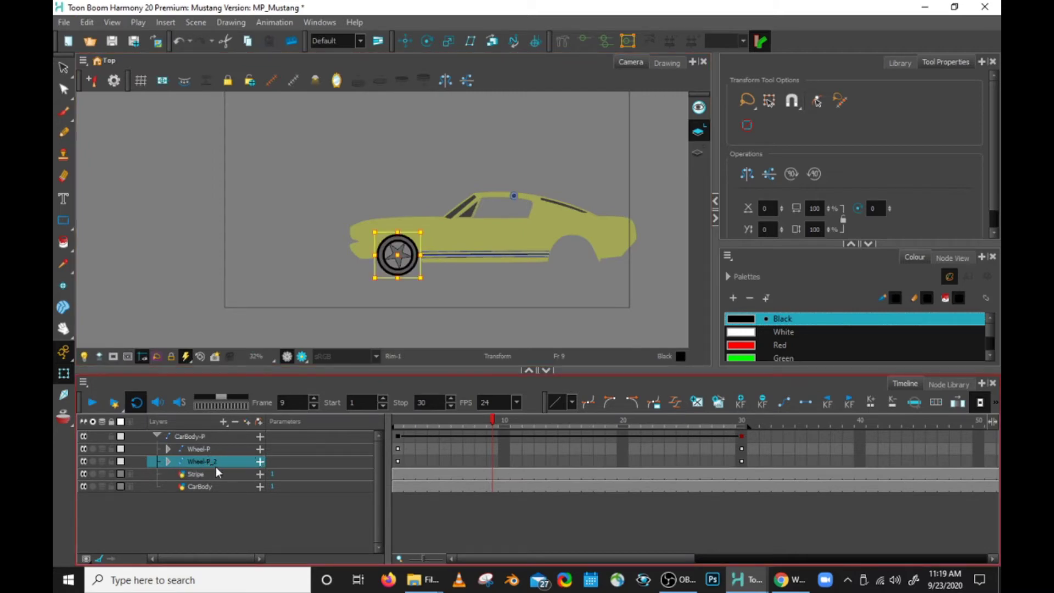
pyautogui.click(169, 461)
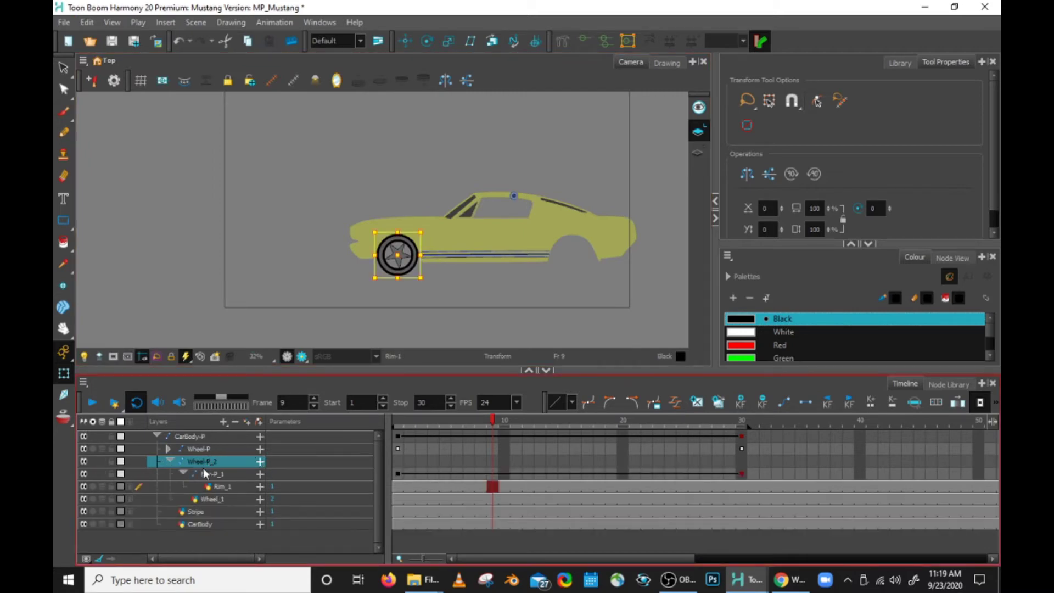
pyautogui.click(170, 461)
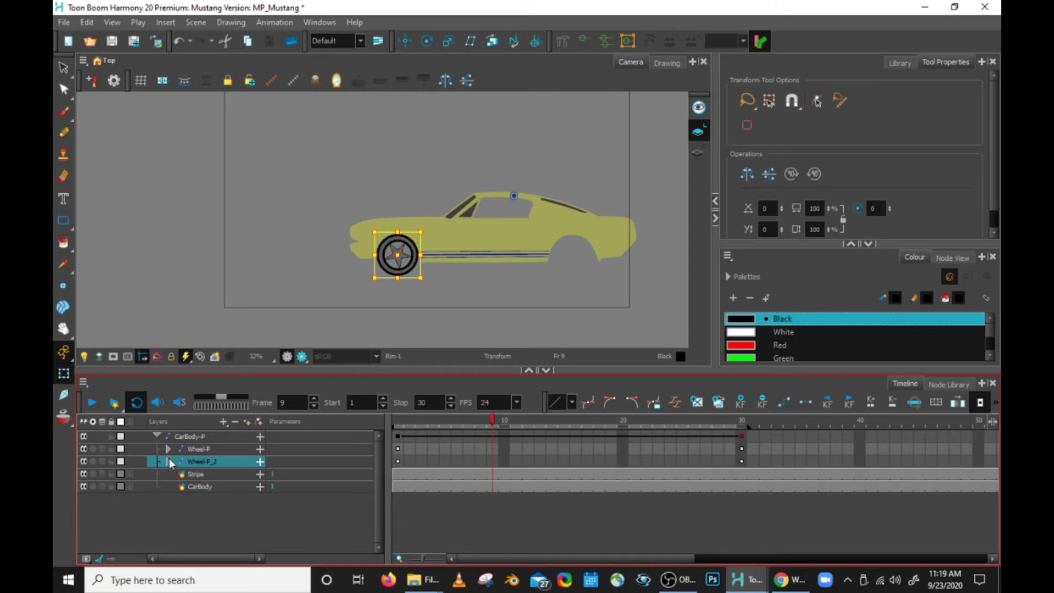
pyautogui.doubleClick(222, 462)
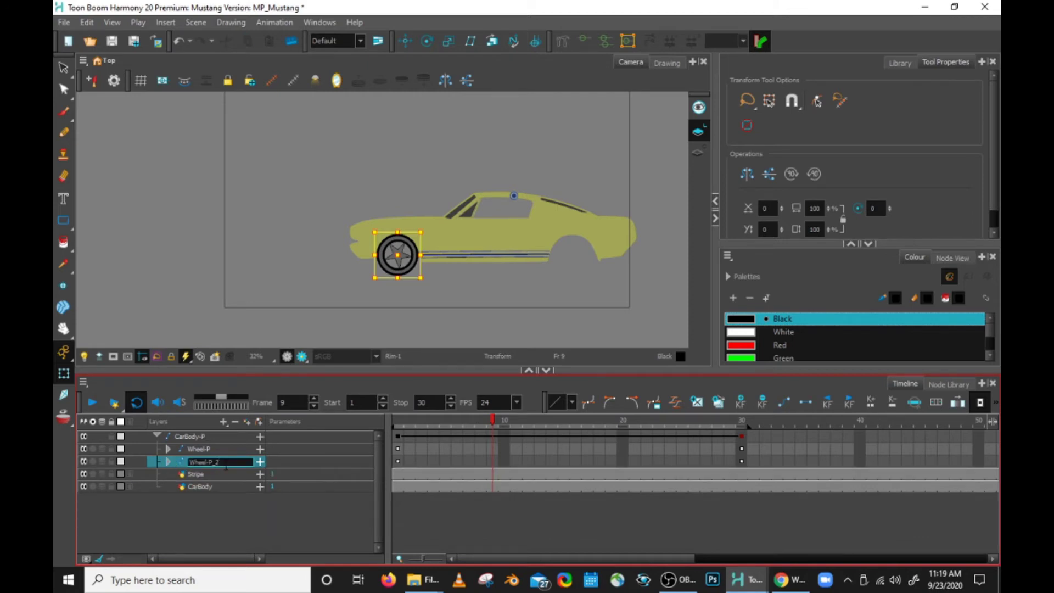
pyautogui.press('BackSpace')
pyautogui.write('rear')
# Expand both wheel pegs and move Wheel-P_rear into the car's rear wheel arch at frame 1.
pyautogui.click(169, 461)
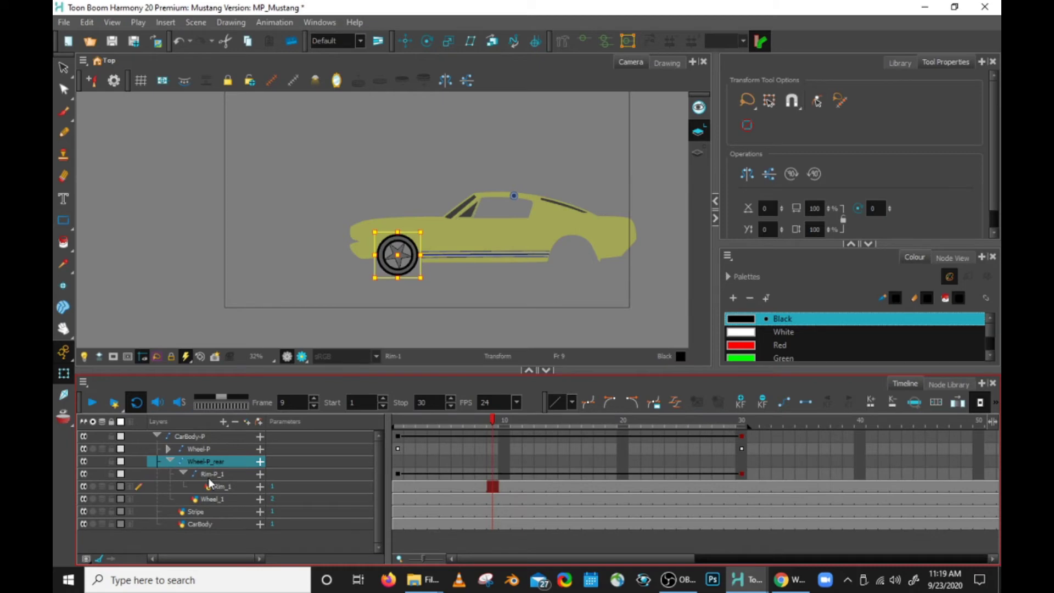
pyautogui.click(167, 449)
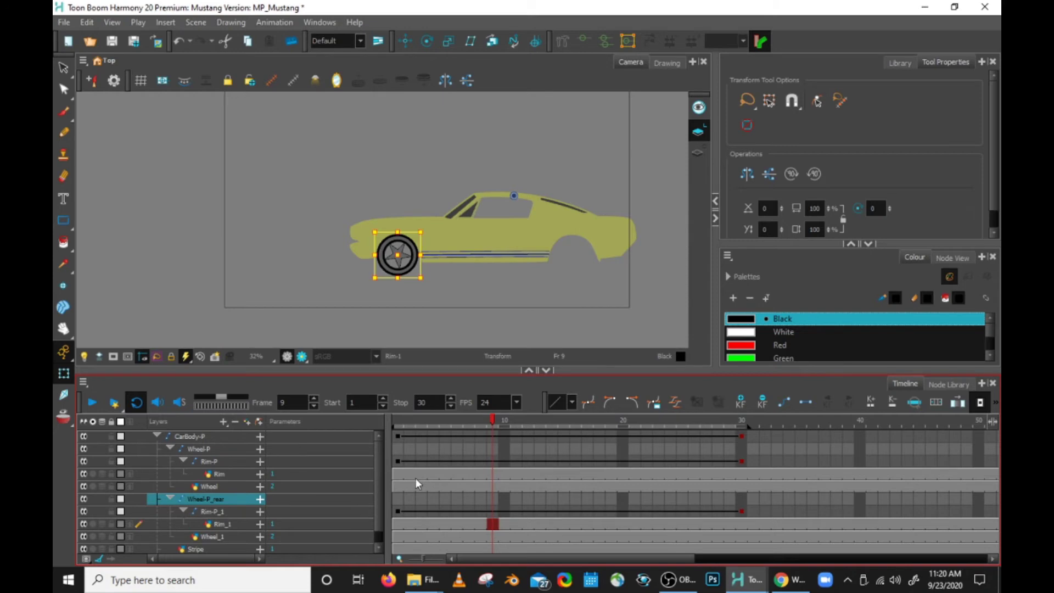
pyautogui.click(396, 498)
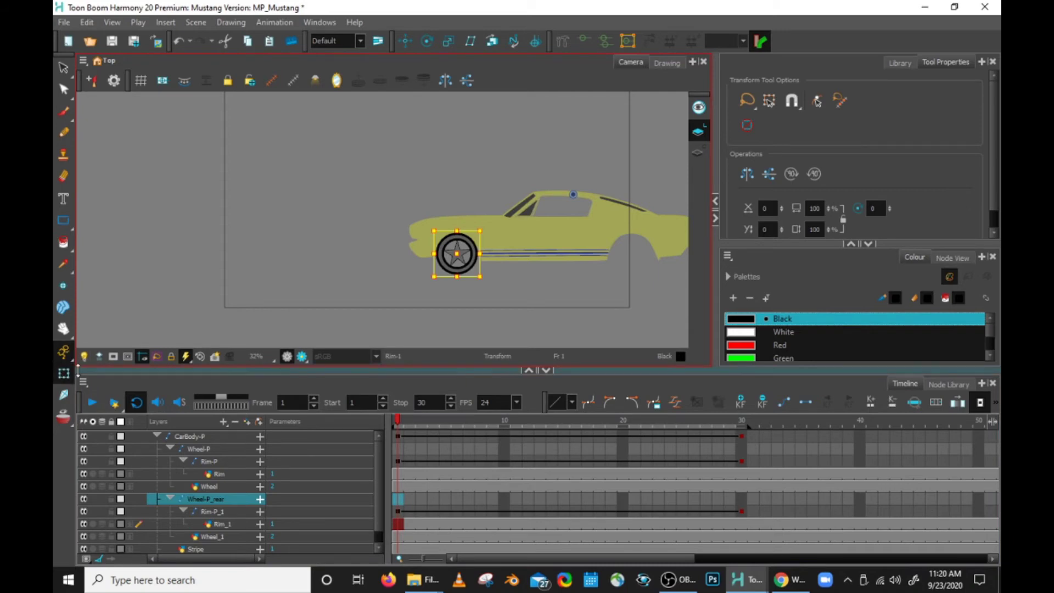
pyautogui.moveTo(462, 263); pyautogui.dragTo(638, 261)
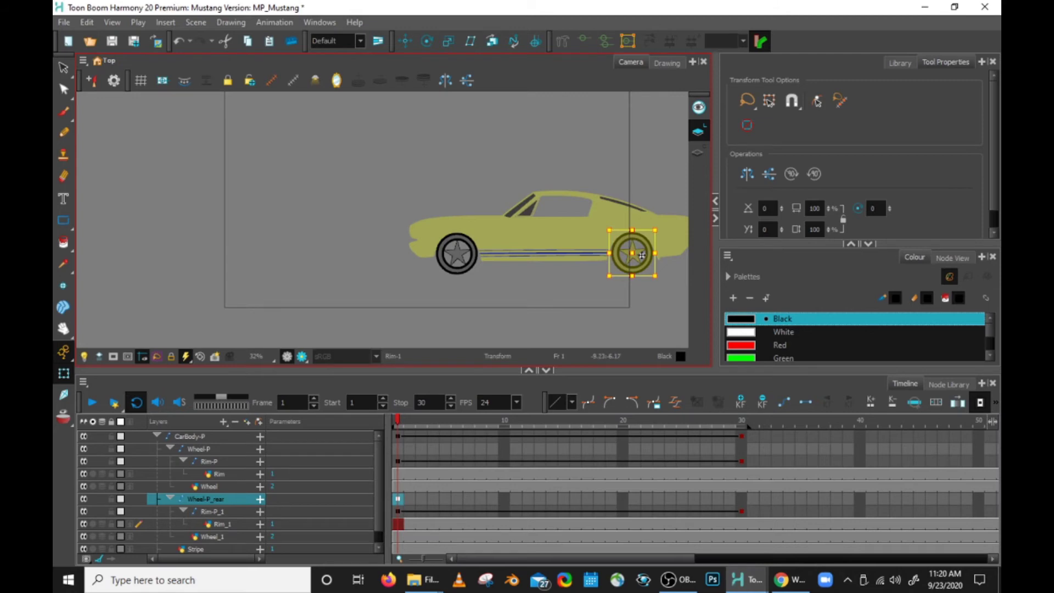
pyautogui.moveTo(646, 256); pyautogui.dragTo(645, 255)
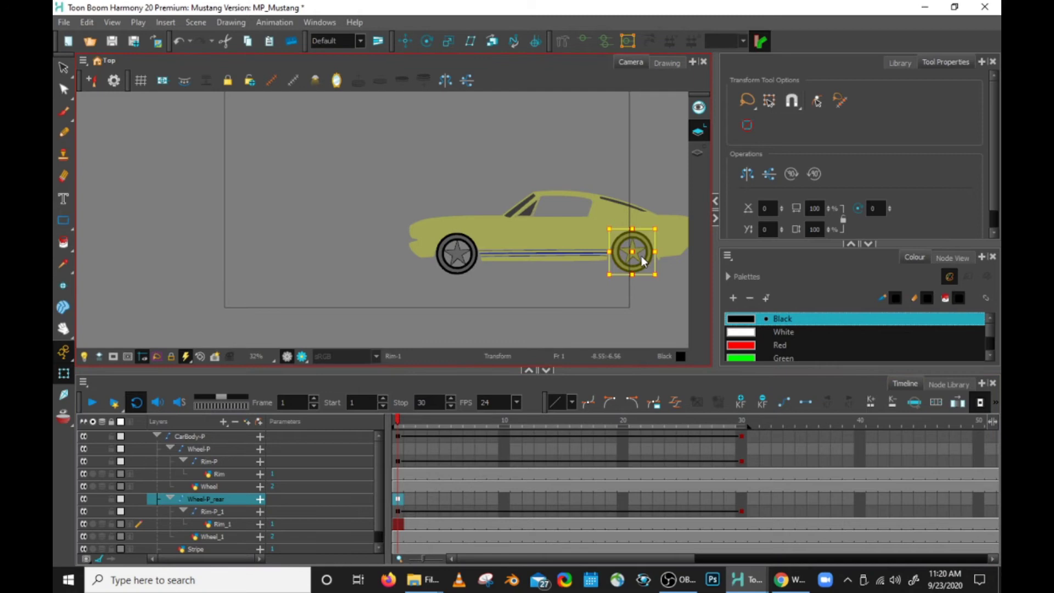
# Play the animation to examine the whole car driving across the camera frame with both wheels.
pyautogui.click(94, 403)
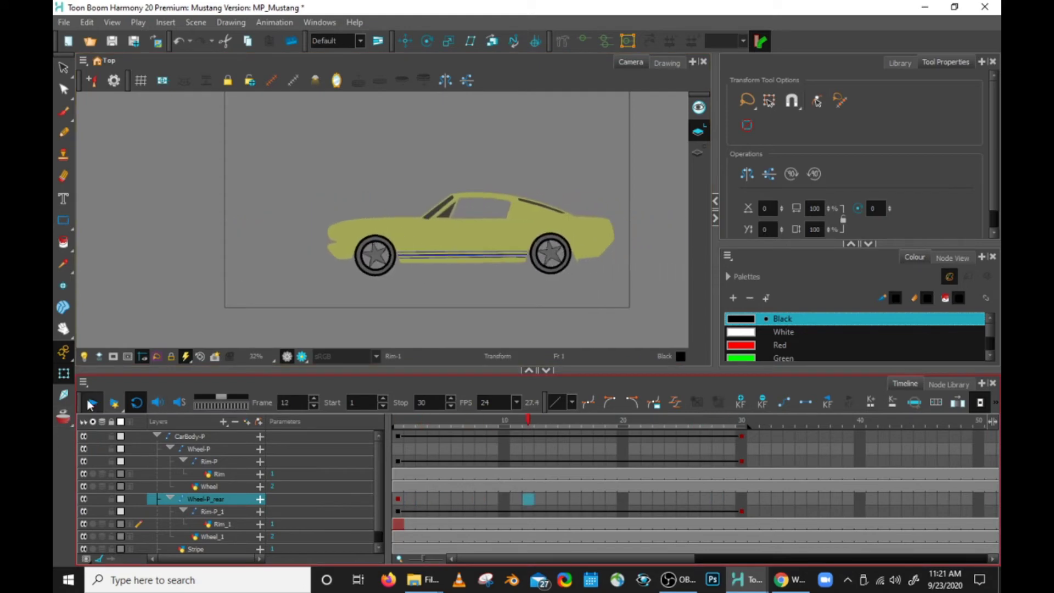
pyautogui.scroll(-2, 274, 258)
pyautogui.moveTo(274, 235); pyautogui.dragTo(429, 271)
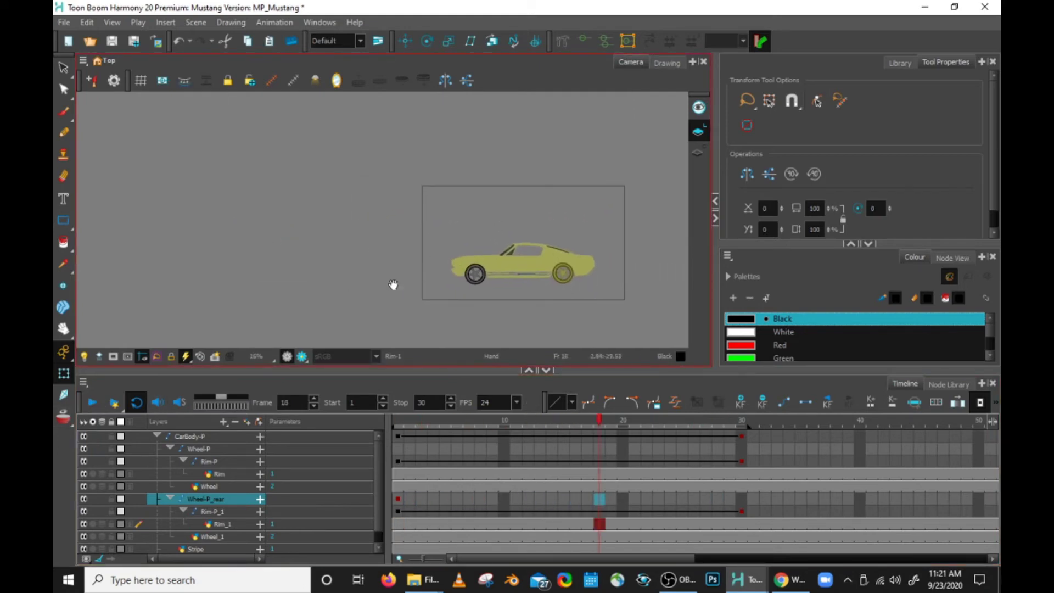
pyautogui.click(92, 403)
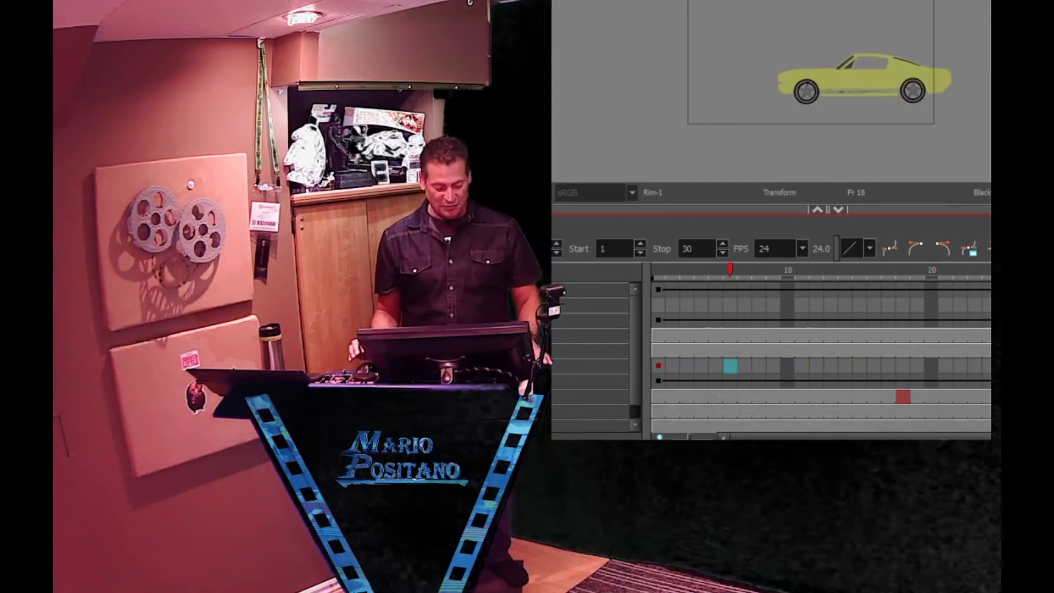
pyautogui.hotkey('alt', 'Tab')
pyautogui.hotkey('alt', 'Tab')
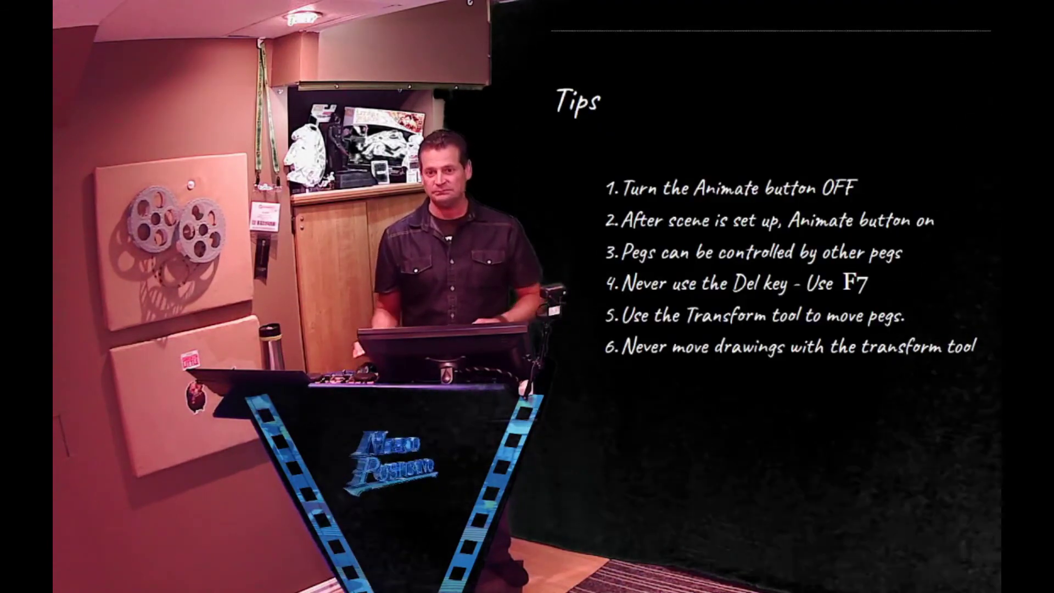